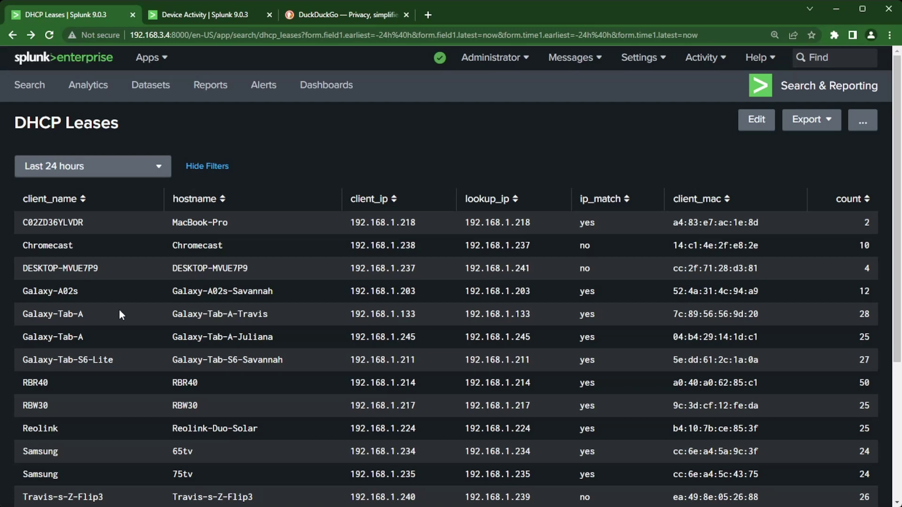
Step: Switch to the OPNsense Device Activity dashboard showing its inbound and outbound traffic chart
{"action": "left_click", "coordinate": [206, 21]}
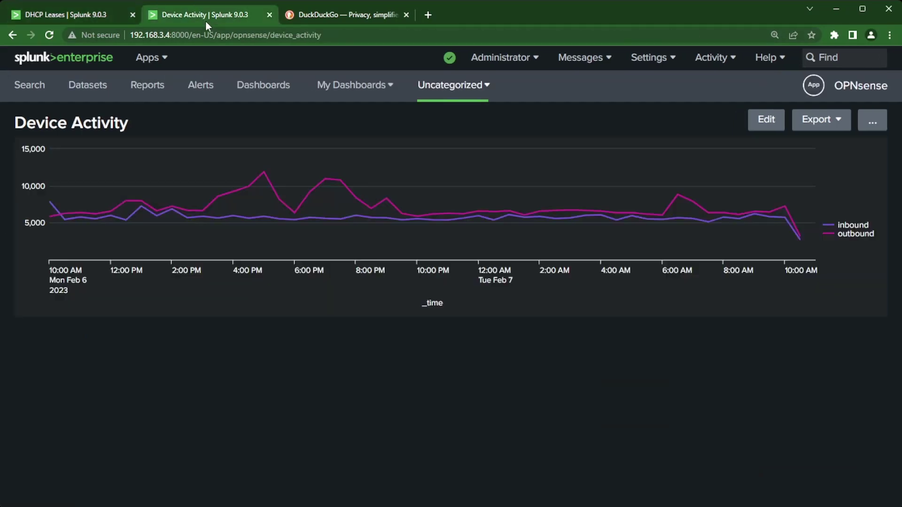
Step: Close the Device Activity tab and search DuckDuckGo for 'splunk drilldown dashboard'
{"action": "left_click", "coordinate": [271, 15]}
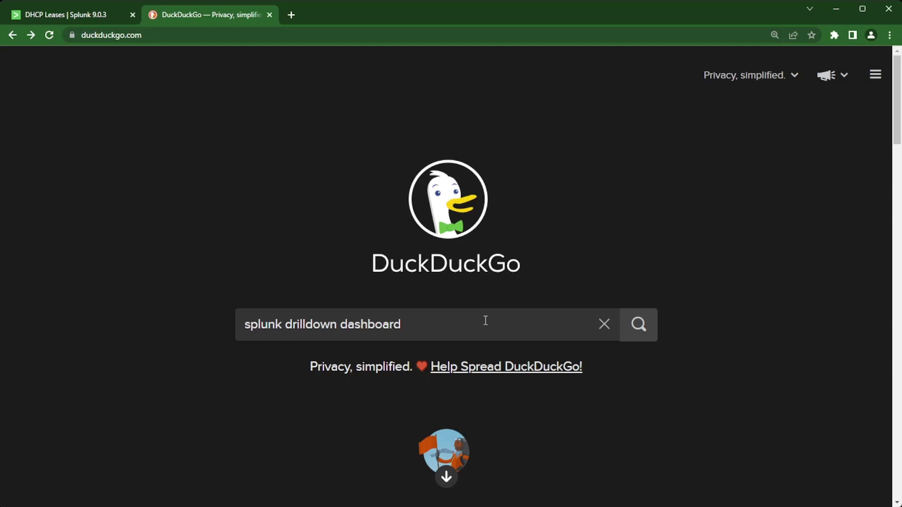
{"action": "left_click", "coordinate": [644, 333]}
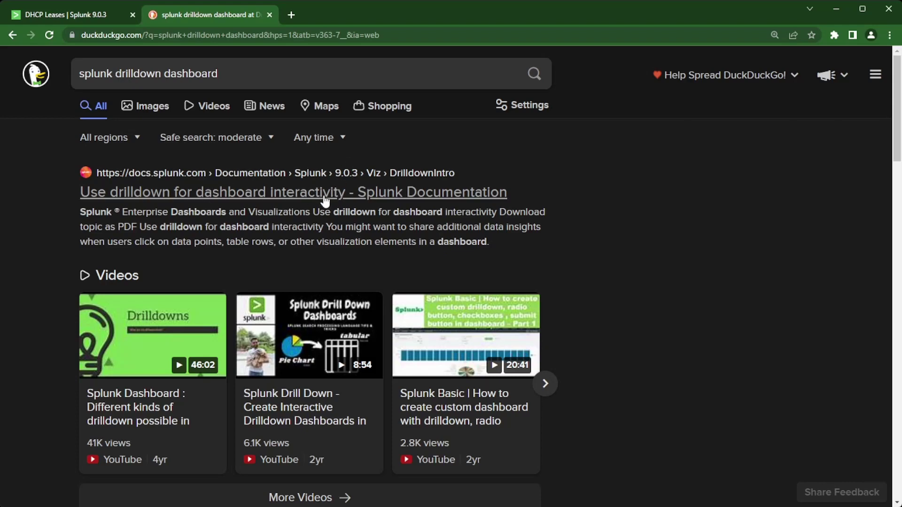
{"action": "scroll", "coordinate": [252, 237], "scroll_direction": "down", "scroll_amount": 2}
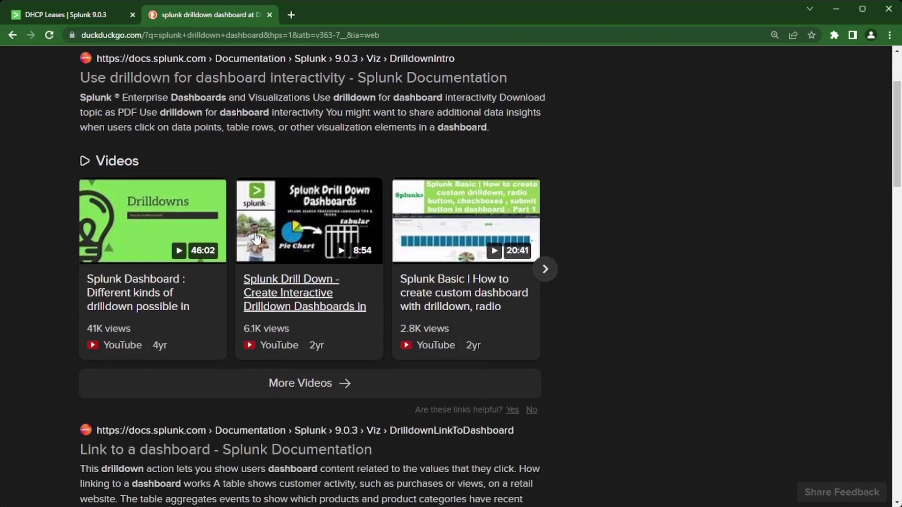
{"action": "scroll", "coordinate": [61, 316], "scroll_direction": "up", "scroll_amount": 1}
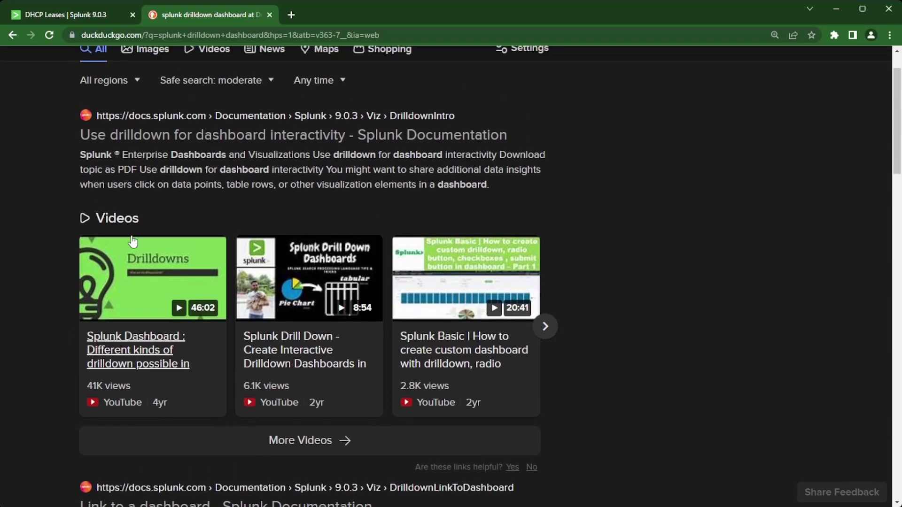
{"action": "scroll", "coordinate": [230, 345], "scroll_direction": "up", "scroll_amount": 1}
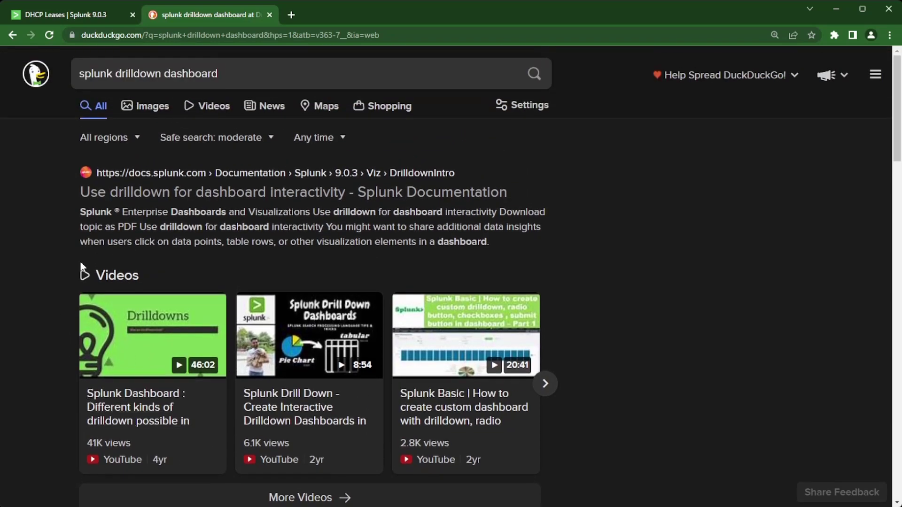
Step: Open the 'Use drilldown for dashboard interactivity' doc and scroll to its drilldown action table
{"action": "left_click", "coordinate": [314, 195]}
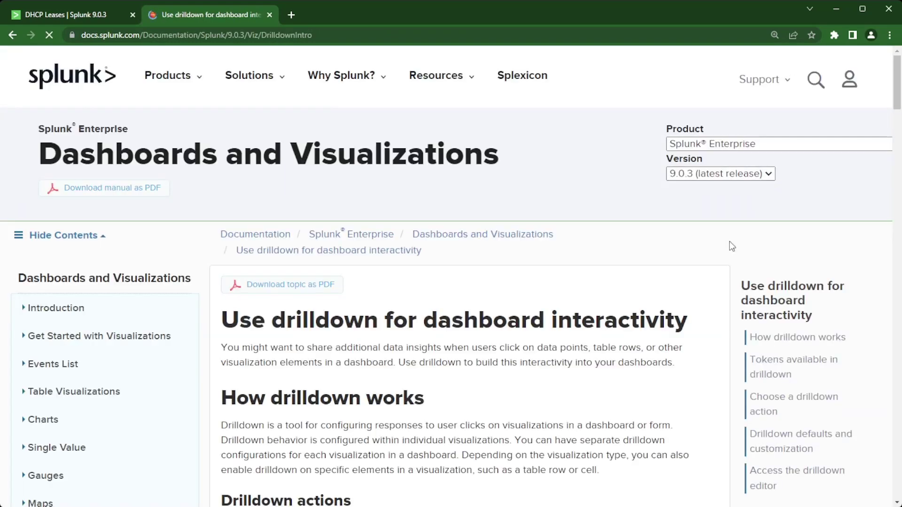
{"action": "scroll", "coordinate": [606, 331], "scroll_direction": "down", "scroll_amount": 2}
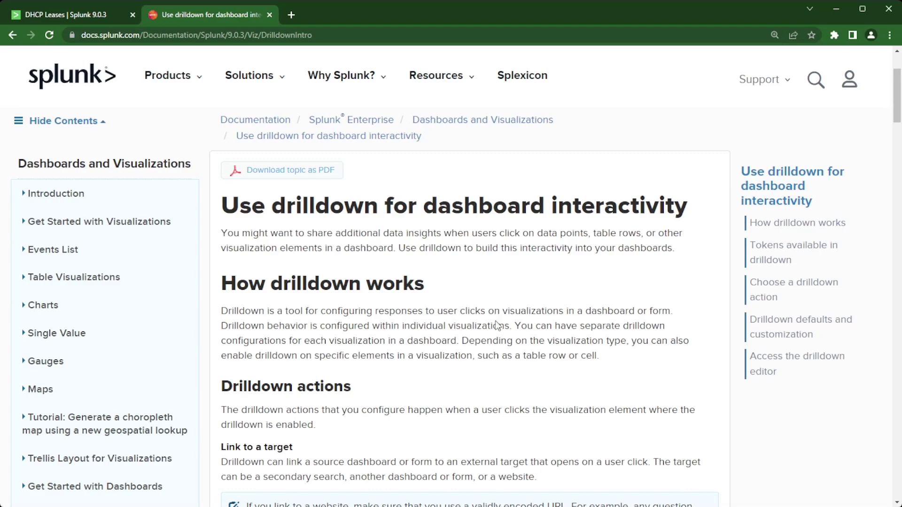
{"action": "scroll", "coordinate": [445, 340], "scroll_direction": "down", "scroll_amount": 5}
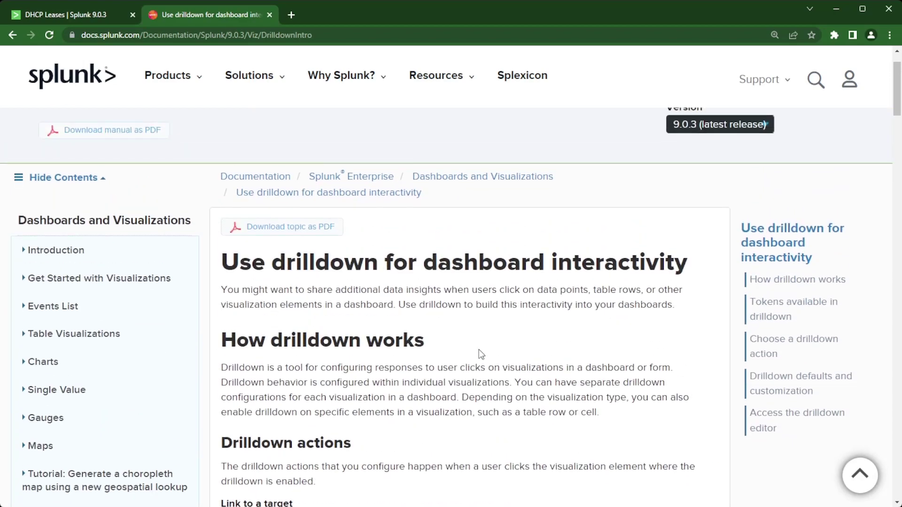
{"action": "scroll", "coordinate": [479, 354], "scroll_direction": "down", "scroll_amount": 10}
{"action": "scroll", "coordinate": [480, 353], "scroll_direction": "down", "scroll_amount": 12}
{"action": "scroll", "coordinate": [481, 348], "scroll_direction": "down", "scroll_amount": 9}
{"action": "scroll", "coordinate": [483, 348], "scroll_direction": "up", "scroll_amount": 5}
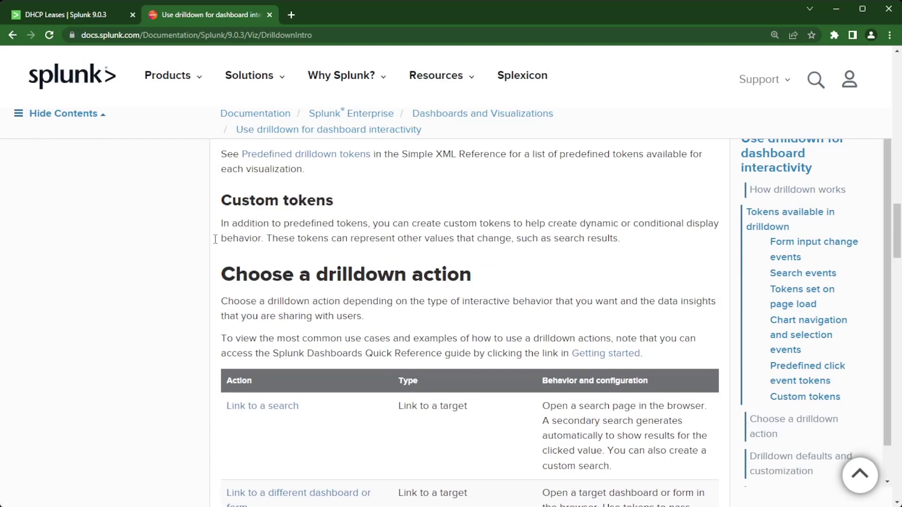
{"action": "scroll", "coordinate": [488, 337], "scroll_direction": "down", "scroll_amount": 5}
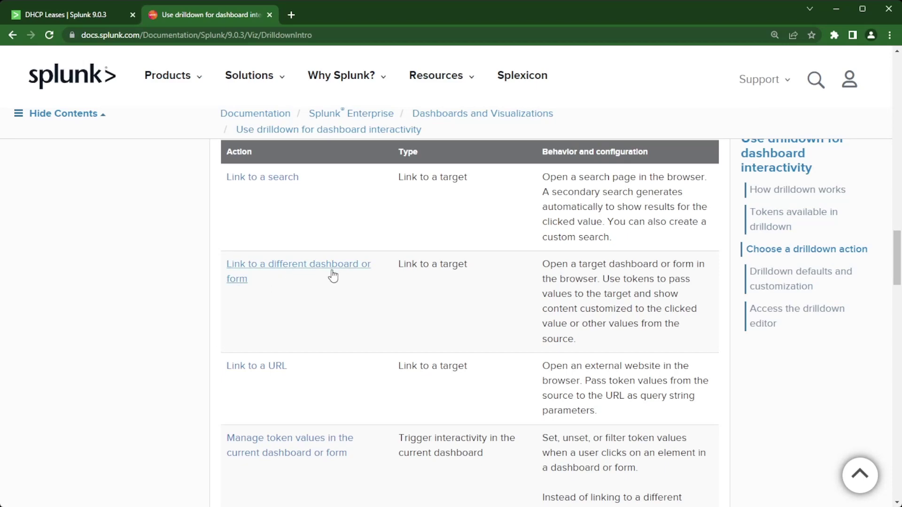
{"action": "scroll", "coordinate": [393, 296], "scroll_direction": "down", "scroll_amount": 2}
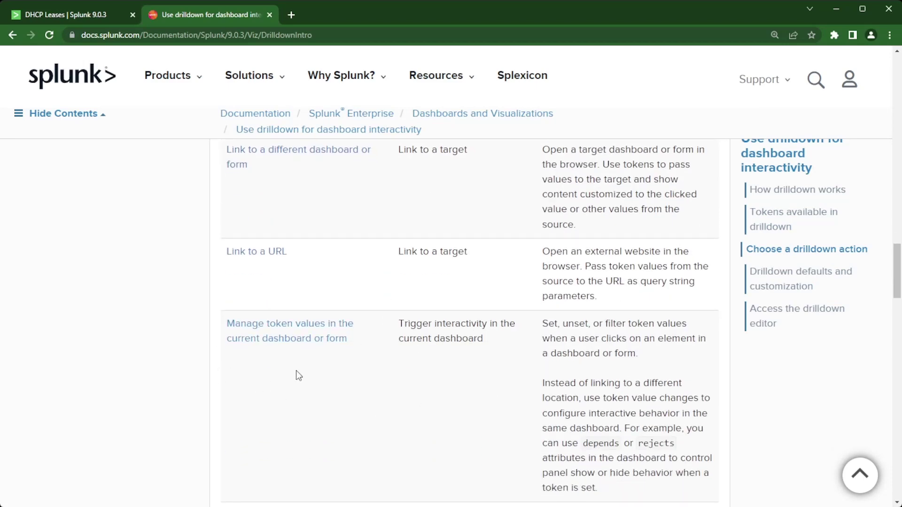
{"action": "scroll", "coordinate": [390, 439], "scroll_direction": "down", "scroll_amount": 2}
{"action": "scroll", "coordinate": [391, 437], "scroll_direction": "up", "scroll_amount": 6}
{"action": "scroll", "coordinate": [391, 444], "scroll_direction": "down", "scroll_amount": 2}
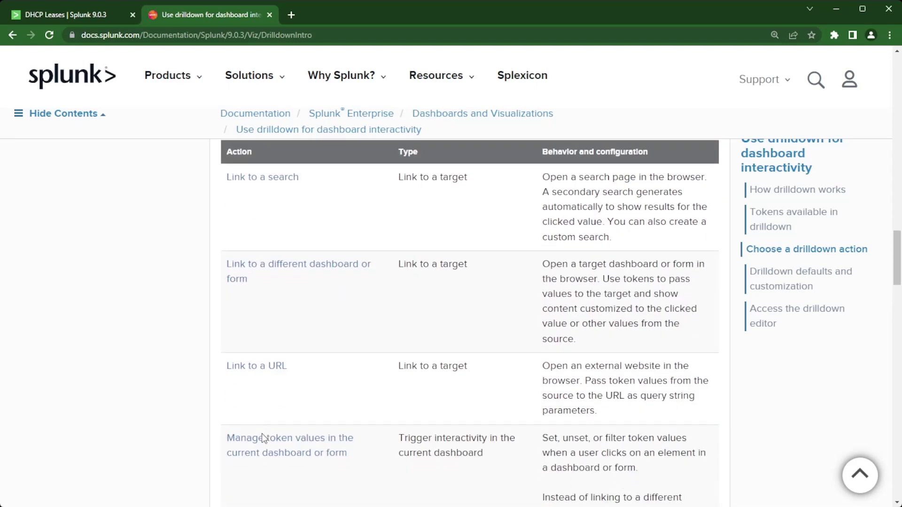
Step: Follow 'Link to a different dashboard or form' and read its Simple XML drilldown configuration section
{"action": "left_click", "coordinate": [333, 272]}
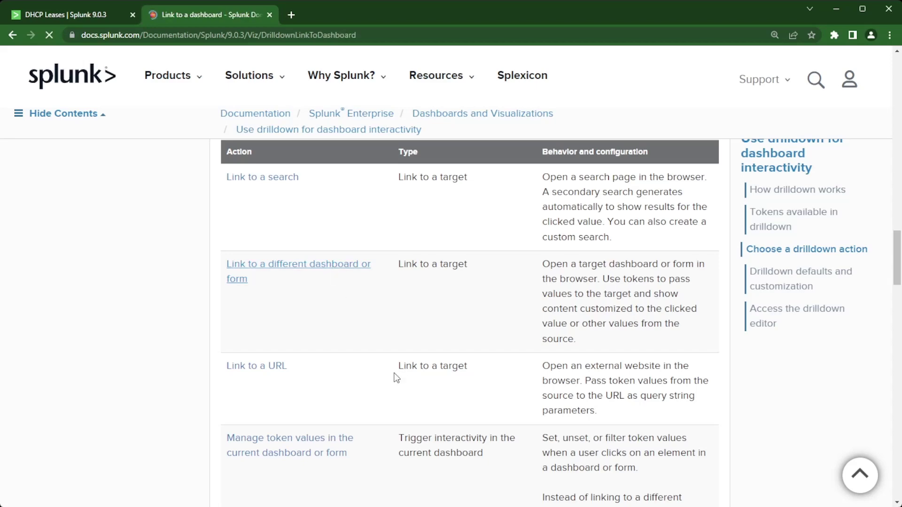
{"action": "scroll", "coordinate": [410, 359], "scroll_direction": "down", "scroll_amount": 2}
{"action": "scroll", "coordinate": [410, 361], "scroll_direction": "down", "scroll_amount": 4}
{"action": "scroll", "coordinate": [411, 362], "scroll_direction": "down", "scroll_amount": 15}
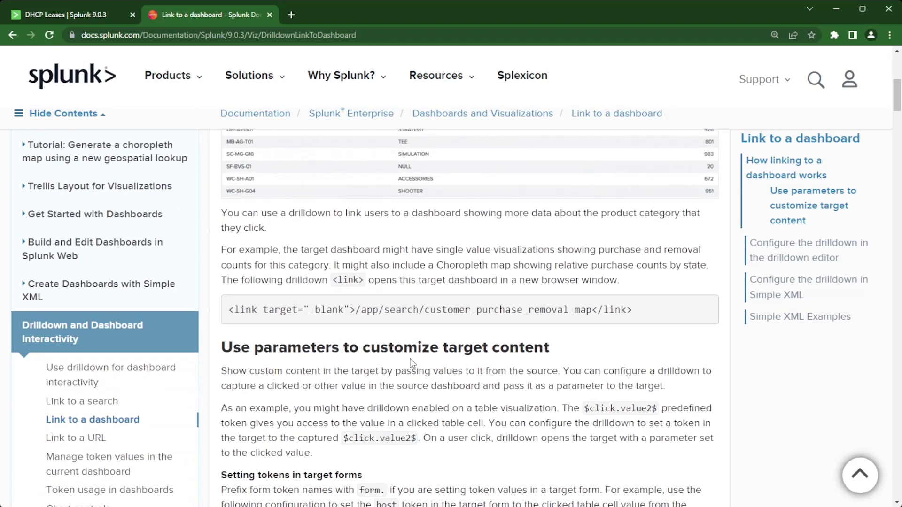
{"action": "scroll", "coordinate": [425, 366], "scroll_direction": "down", "scroll_amount": 15}
{"action": "scroll", "coordinate": [432, 343], "scroll_direction": "down", "scroll_amount": 8}
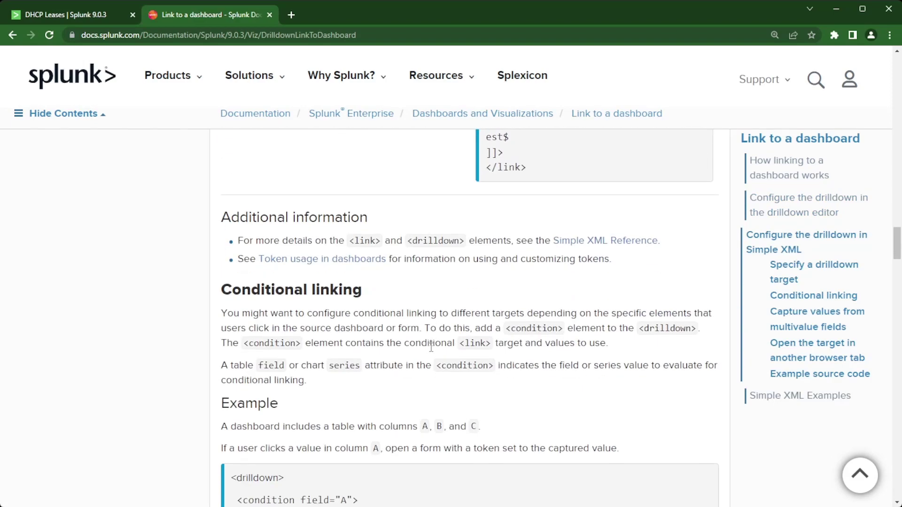
{"action": "scroll", "coordinate": [432, 347], "scroll_direction": "down", "scroll_amount": 6}
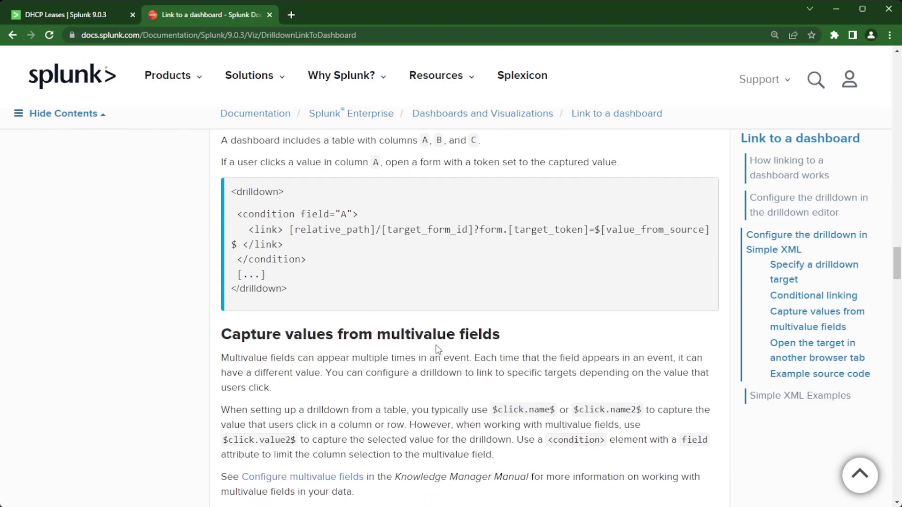
{"action": "scroll", "coordinate": [437, 347], "scroll_direction": "down", "scroll_amount": 10}
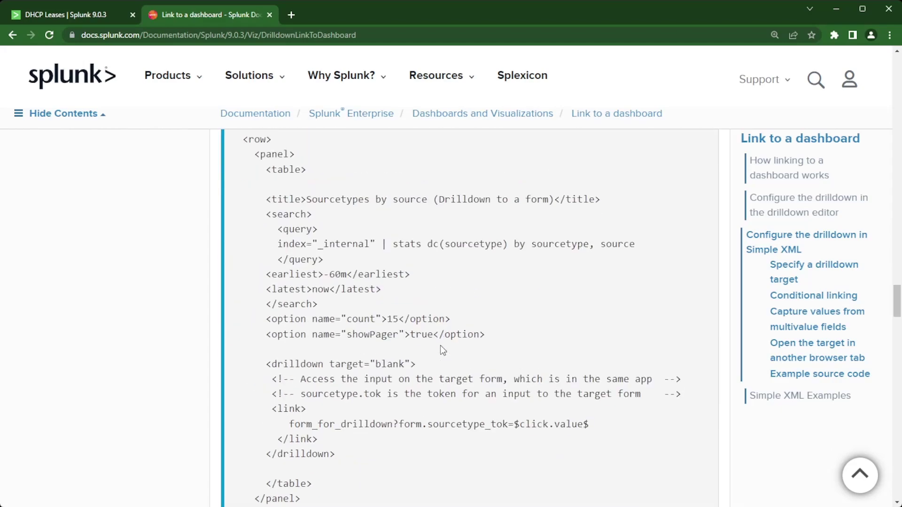
{"action": "scroll", "coordinate": [441, 345], "scroll_direction": "up", "scroll_amount": 14}
{"action": "scroll", "coordinate": [477, 287], "scroll_direction": "up", "scroll_amount": 18}
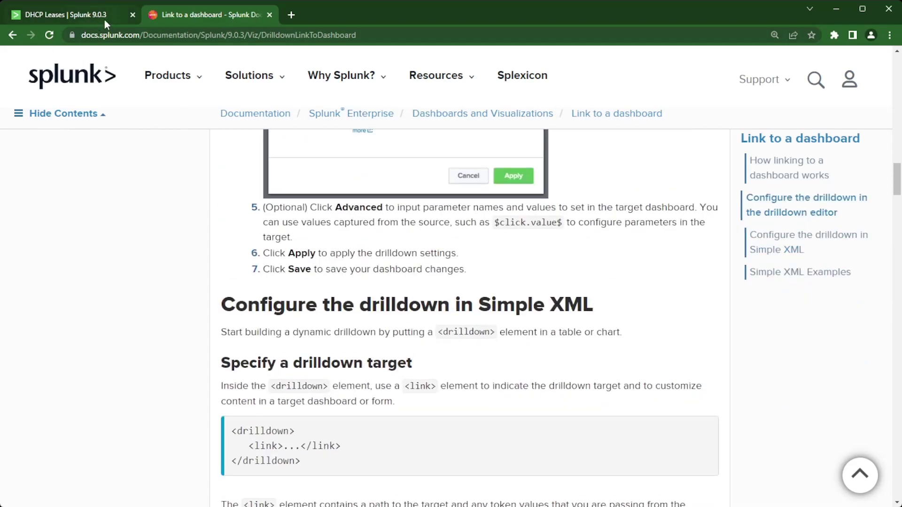
Step: Switch to the DHCP Leases dashboard and put it into edit mode
{"action": "left_click", "coordinate": [102, 18]}
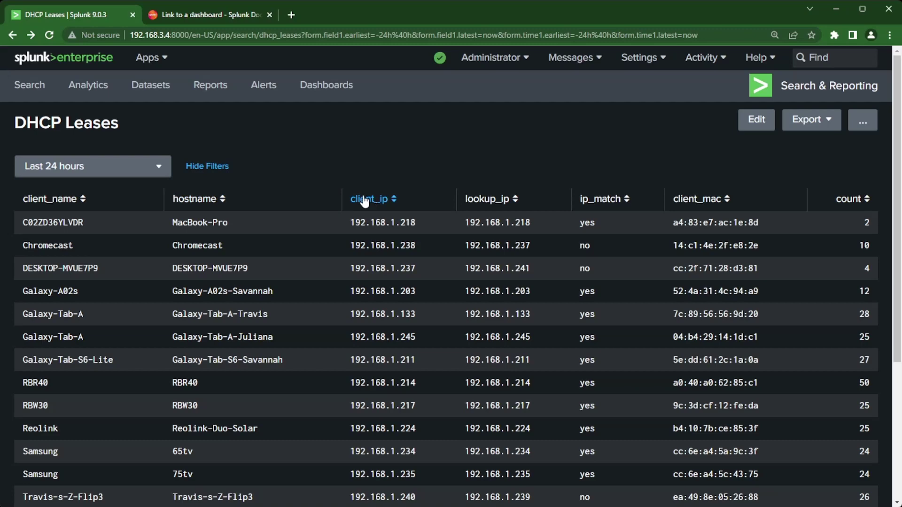
{"action": "left_click", "coordinate": [756, 119]}
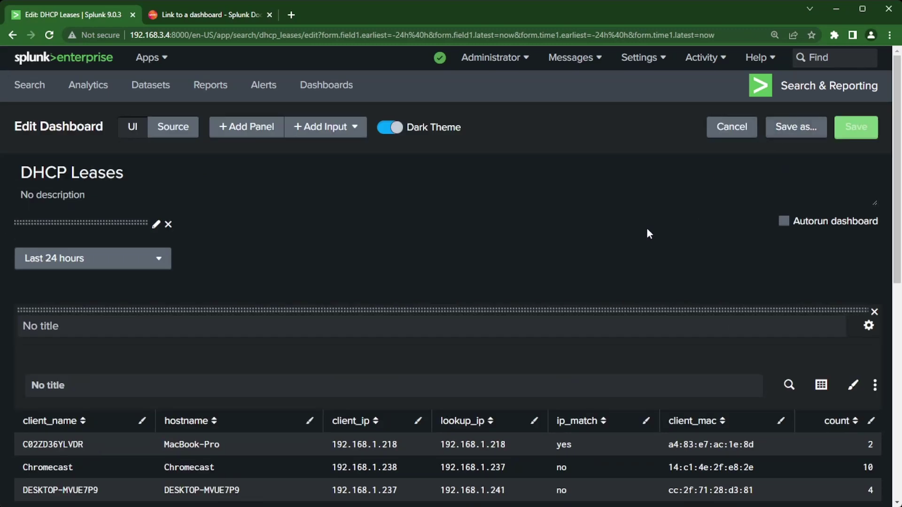
{"action": "scroll", "coordinate": [617, 248], "scroll_direction": "down", "scroll_amount": 4}
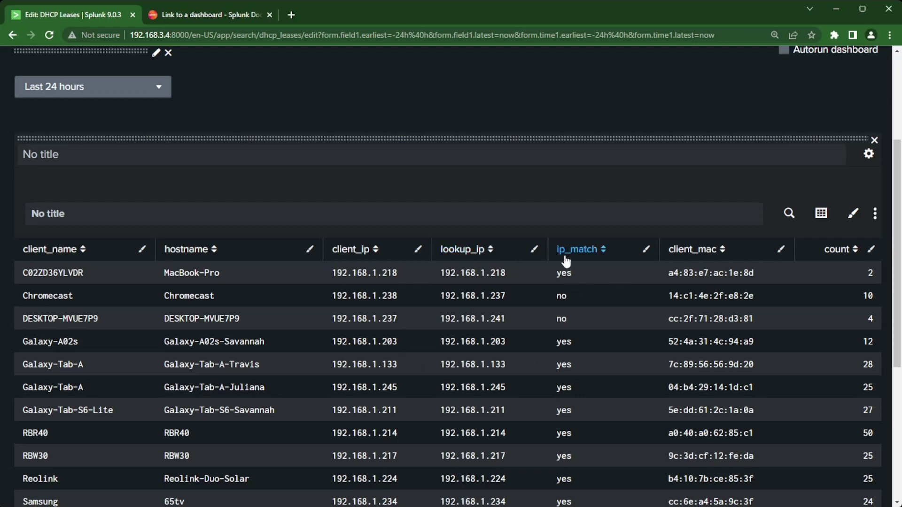
{"action": "scroll", "coordinate": [567, 292], "scroll_direction": "down", "scroll_amount": 1}
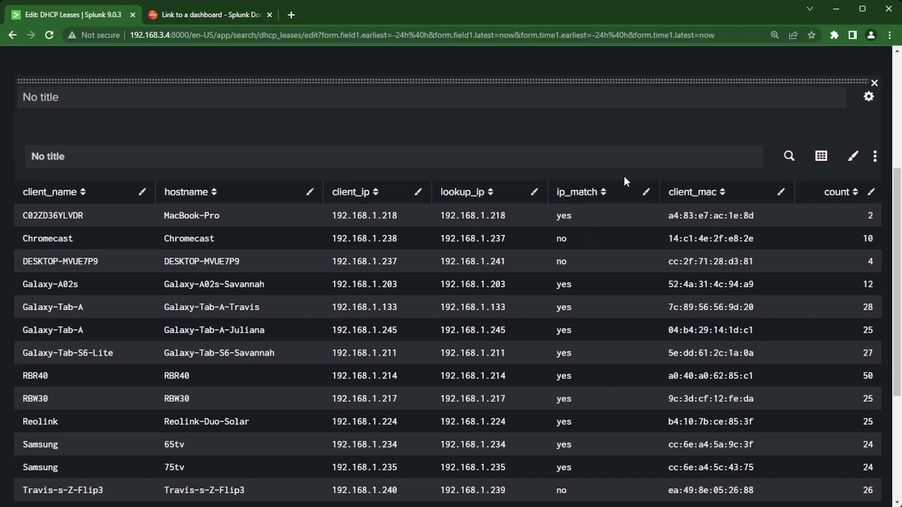
Step: Set the ip_match column's colour formatting to colour cells by their values
{"action": "left_click", "coordinate": [647, 193]}
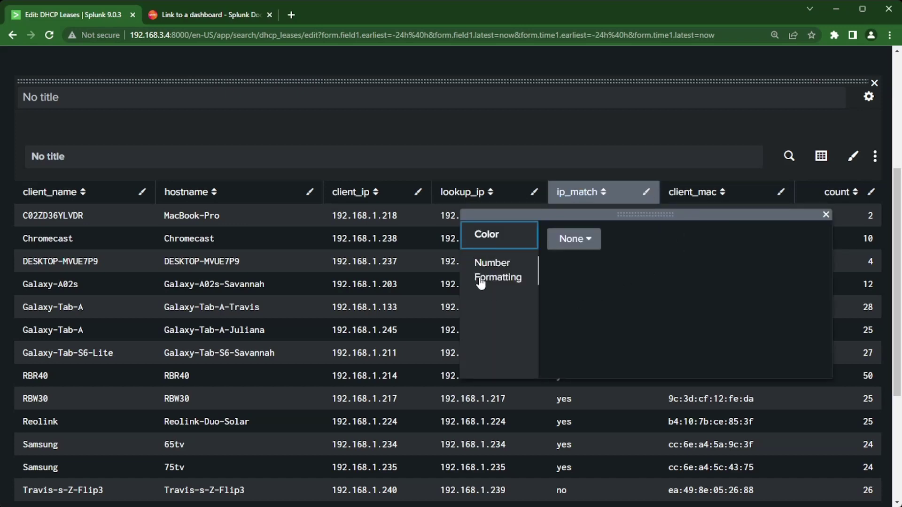
{"action": "left_click", "coordinate": [499, 279]}
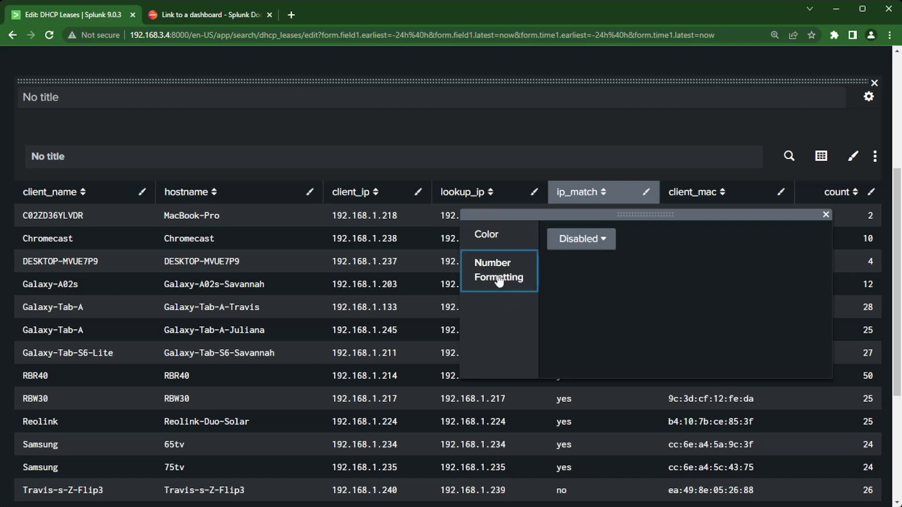
{"action": "left_click", "coordinate": [496, 244]}
{"action": "left_click", "coordinate": [581, 242]}
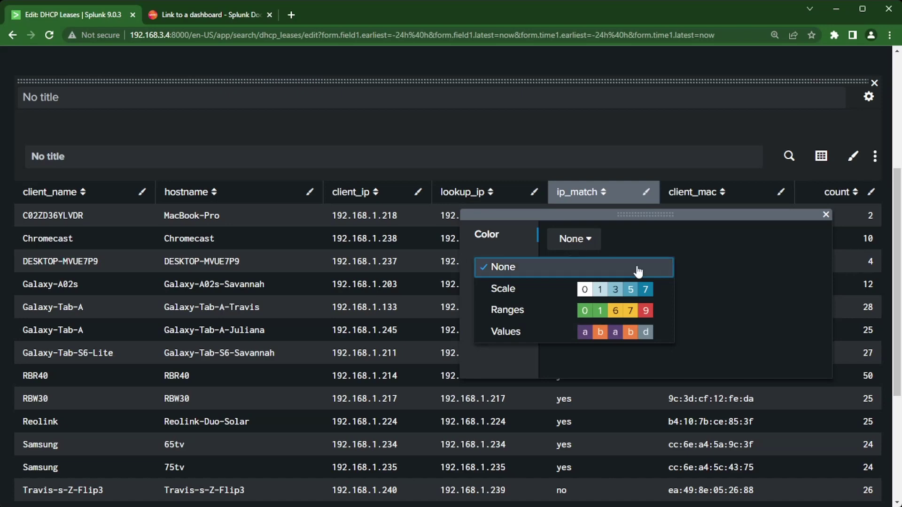
{"action": "left_click", "coordinate": [511, 334]}
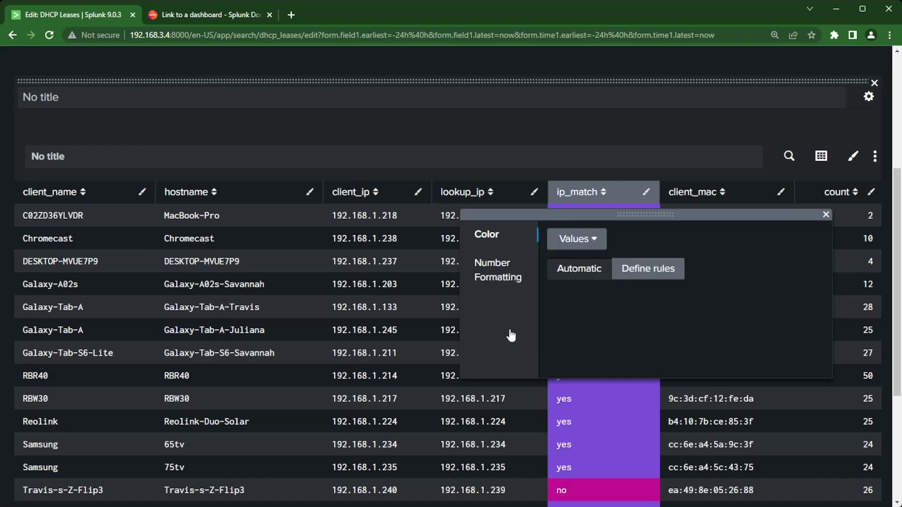
{"action": "left_click", "coordinate": [813, 123]}
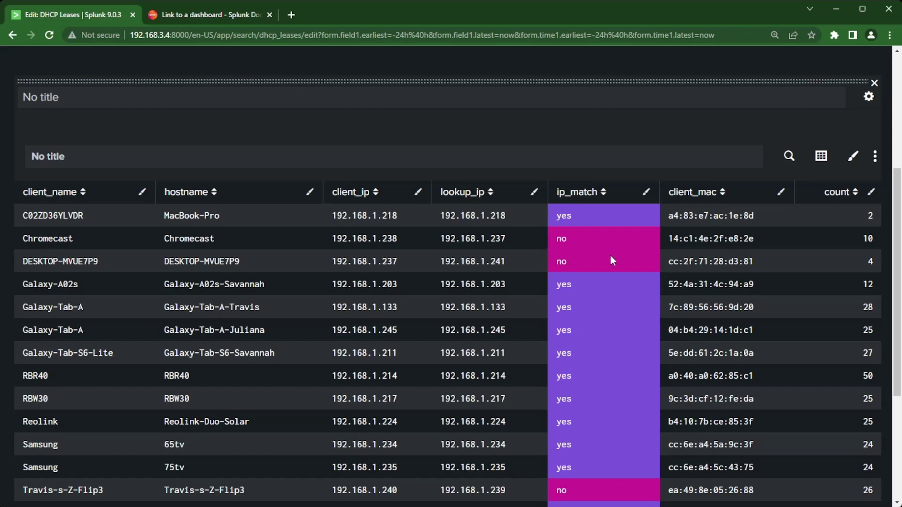
Step: Define an ip_match colour rule that shades cells with value 'no' orange-red
{"action": "left_click", "coordinate": [648, 192]}
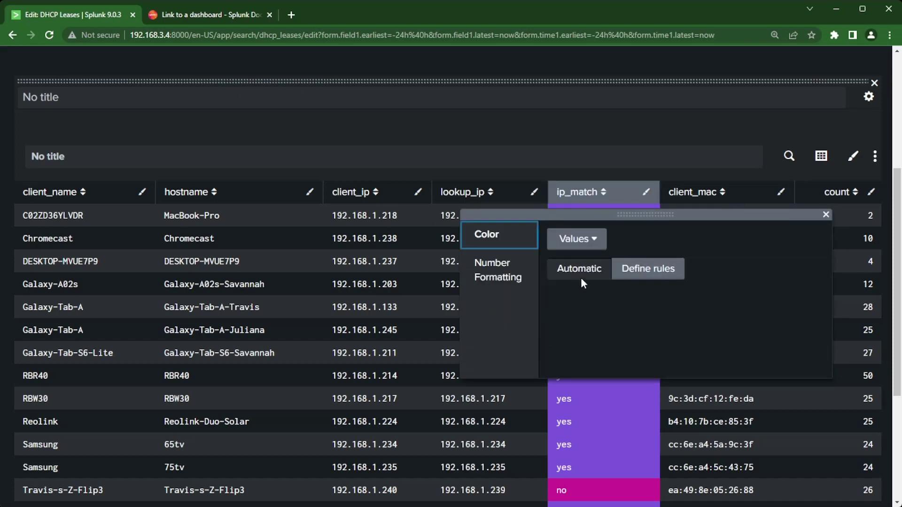
{"action": "left_click", "coordinate": [654, 269]}
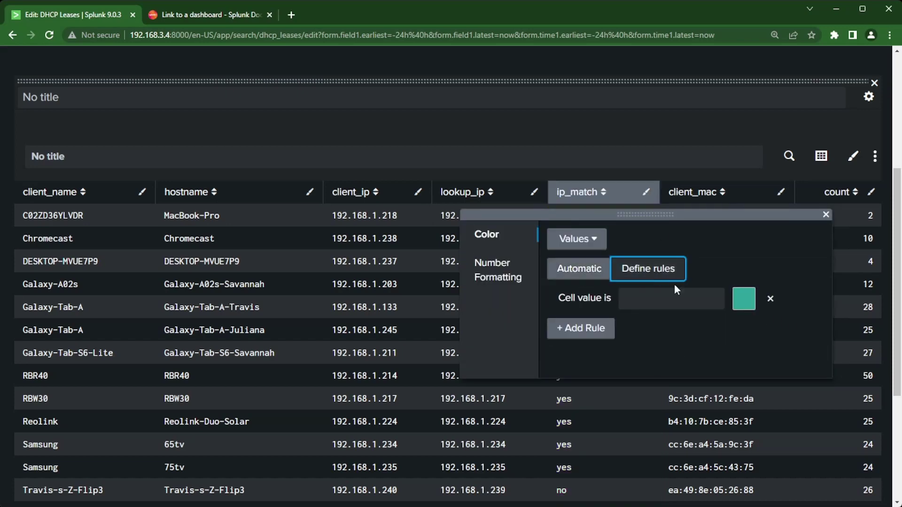
{"action": "left_click", "coordinate": [638, 298]}
{"action": "type", "text": "no"}
{"action": "left_click", "coordinate": [744, 299]}
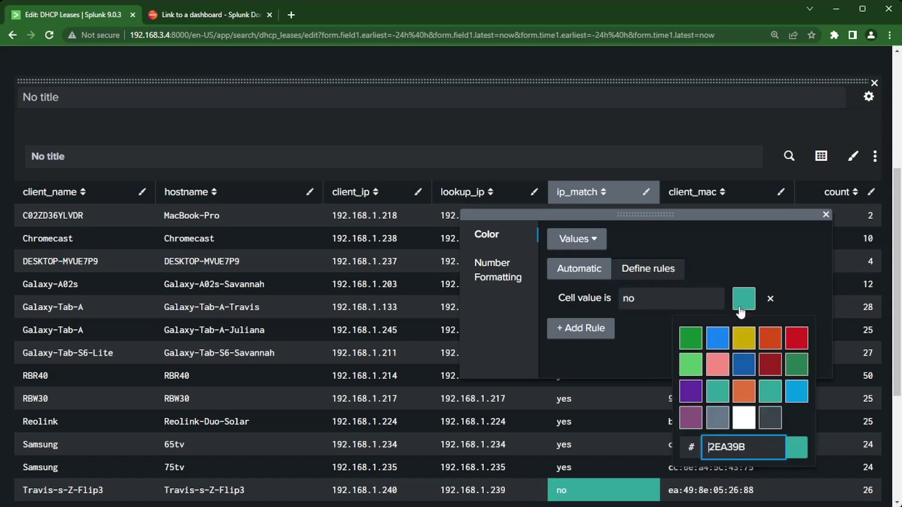
{"action": "left_click", "coordinate": [779, 341]}
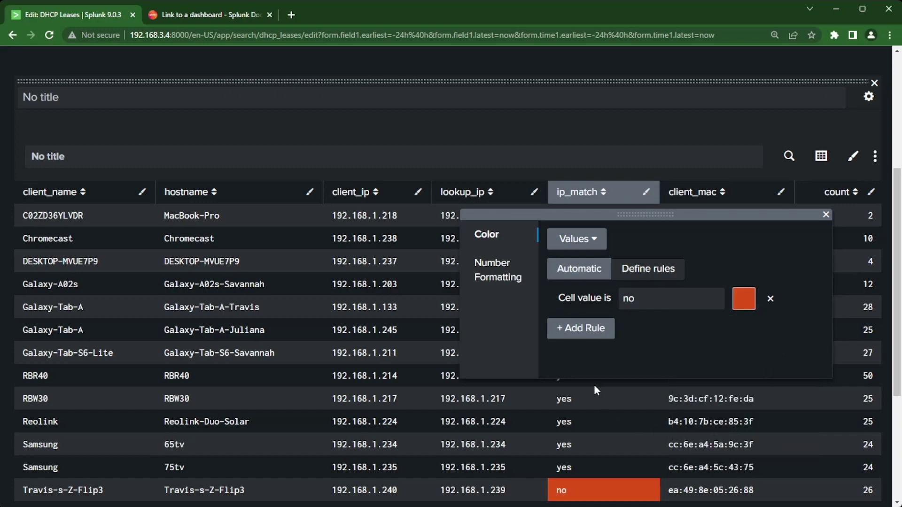
{"action": "left_click", "coordinate": [826, 214]}
{"action": "scroll", "coordinate": [513, 401], "scroll_direction": "down", "scroll_amount": 5}
{"action": "scroll", "coordinate": [512, 408], "scroll_direction": "up", "scroll_amount": 4}
{"action": "scroll", "coordinate": [576, 324], "scroll_direction": "down", "scroll_amount": 1}
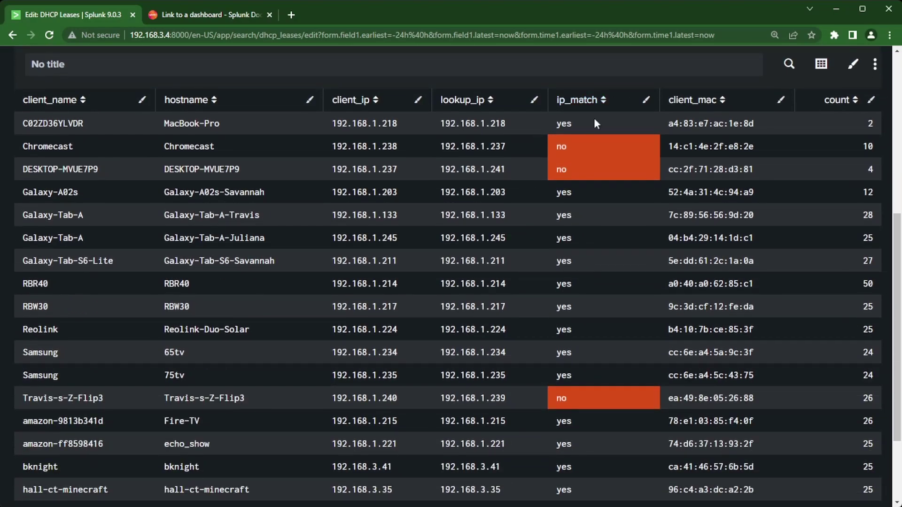
Step: Save the DHCP Leases dashboard with its 'no' highlighting and reopen it in edit mode
{"action": "scroll", "coordinate": [585, 405], "scroll_direction": "up", "scroll_amount": 7}
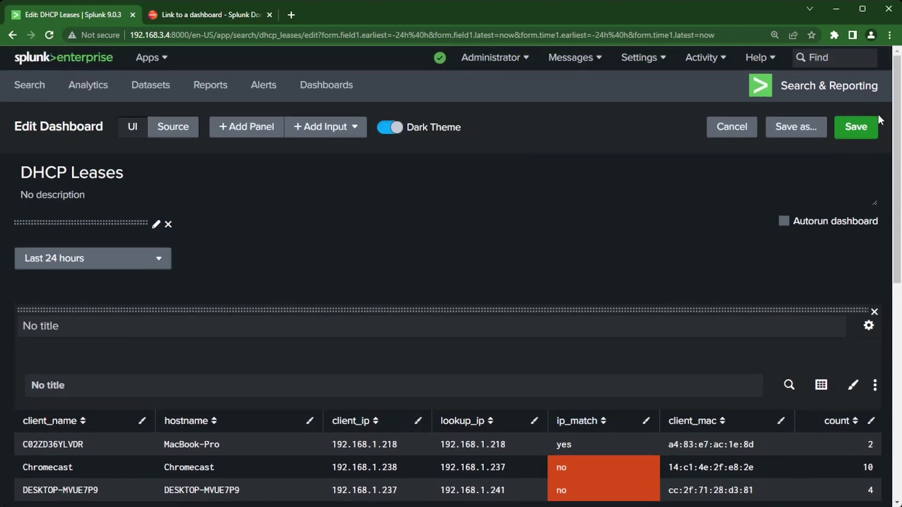
{"action": "left_click", "coordinate": [876, 123]}
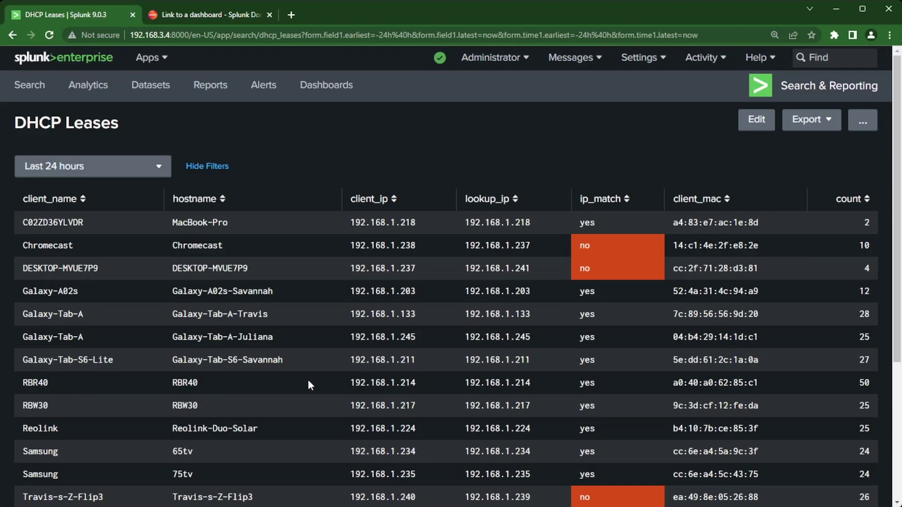
{"action": "left_click", "coordinate": [754, 120]}
{"action": "scroll", "coordinate": [578, 276], "scroll_direction": "down", "scroll_amount": 4}
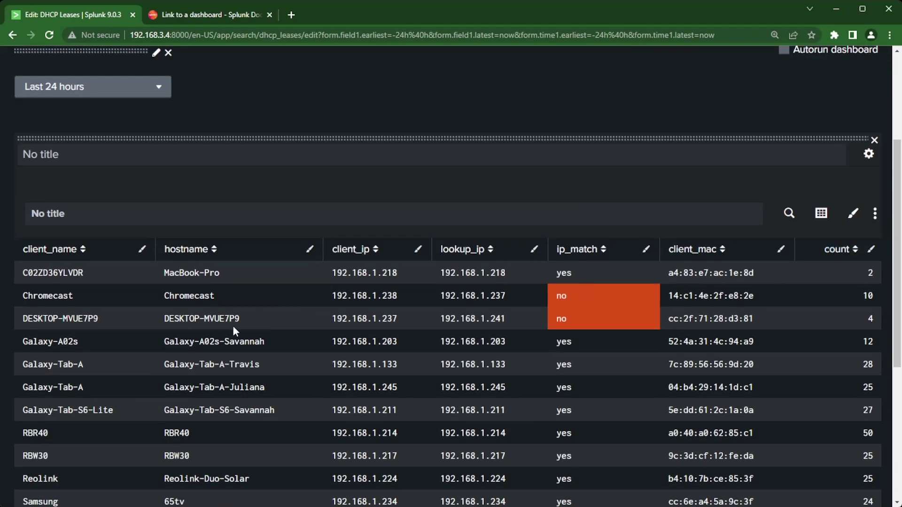
{"action": "scroll", "coordinate": [231, 319], "scroll_direction": "up", "scroll_amount": 2}
{"action": "scroll", "coordinate": [408, 292], "scroll_direction": "down", "scroll_amount": 2}
{"action": "scroll", "coordinate": [424, 308], "scroll_direction": "down", "scroll_amount": 1}
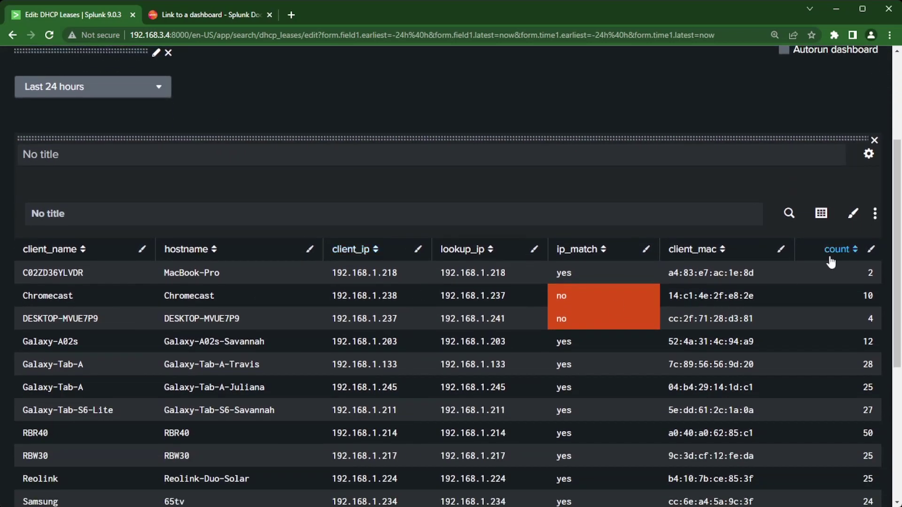
Step: Make the table drilldown link to the OPNsense app's Device Activity dashboard, with Advanced expanded
{"action": "left_click", "coordinate": [875, 217]}
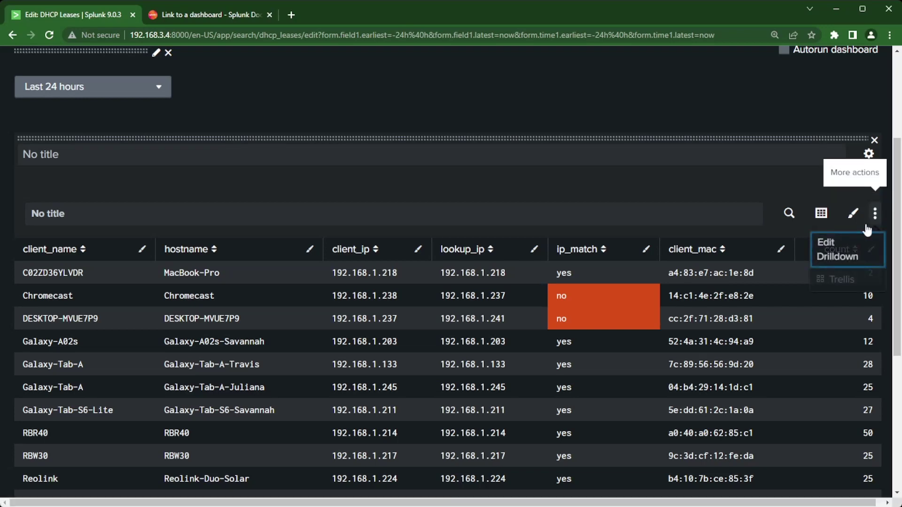
{"action": "left_click", "coordinate": [836, 264]}
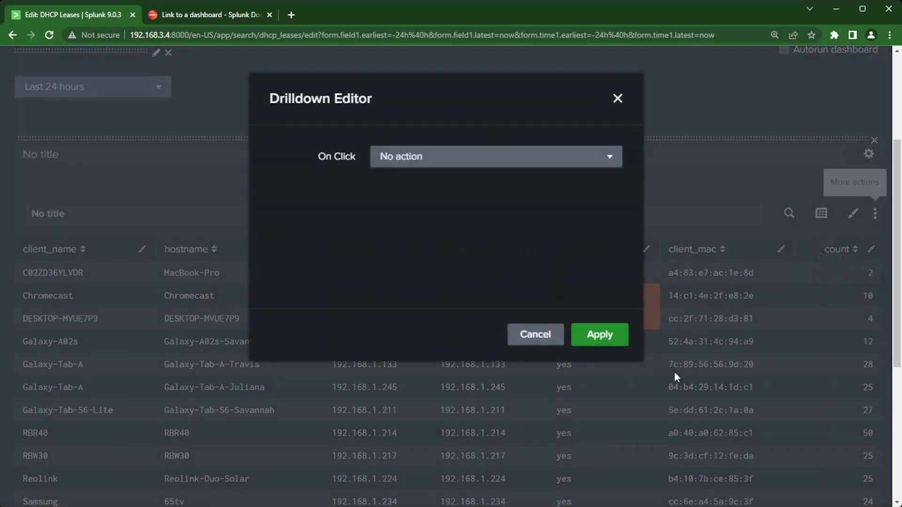
{"action": "left_click", "coordinate": [464, 160]}
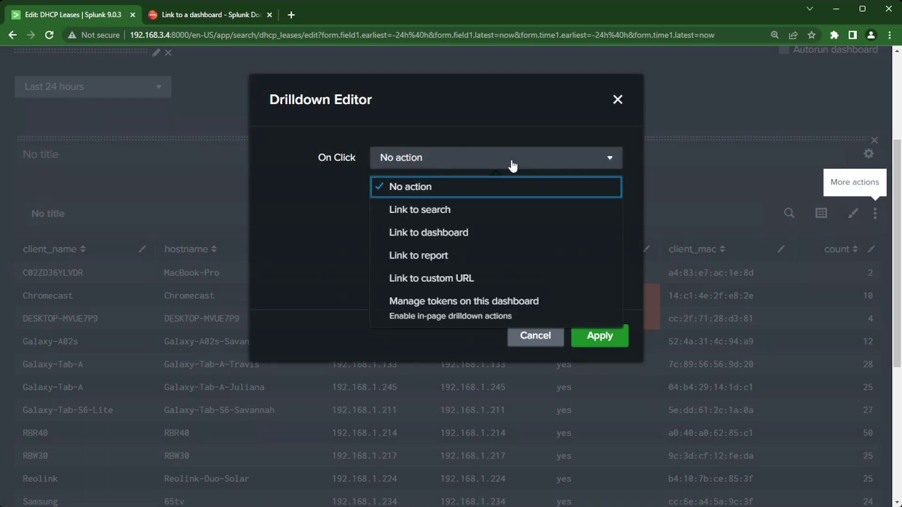
{"action": "left_click", "coordinate": [452, 242]}
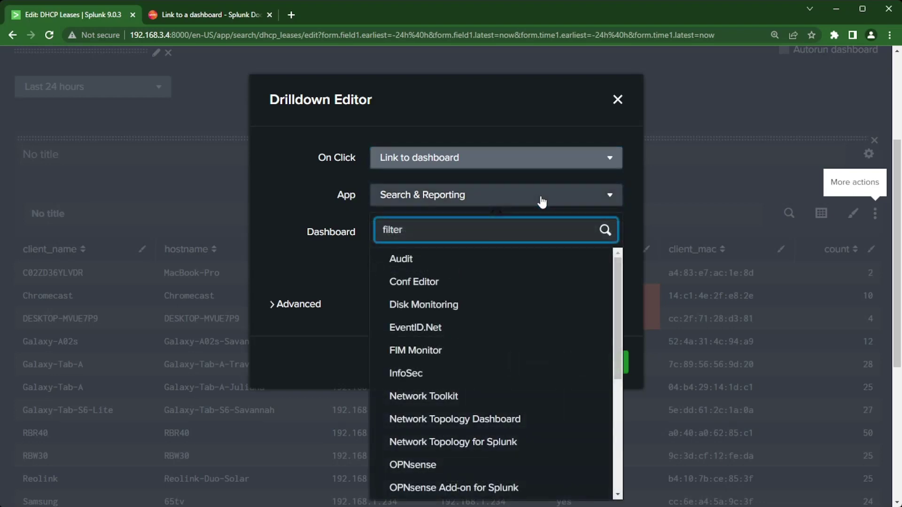
{"action": "left_click", "coordinate": [423, 465]}
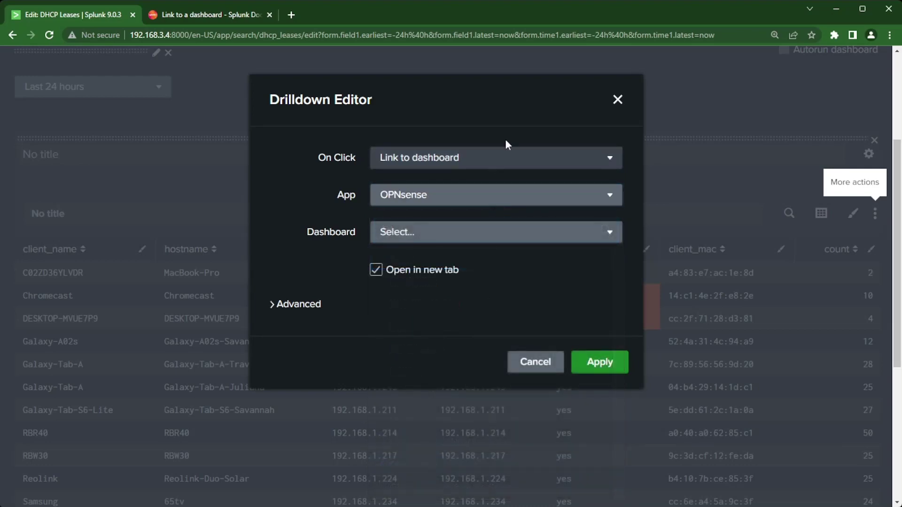
{"action": "left_click", "coordinate": [519, 235]}
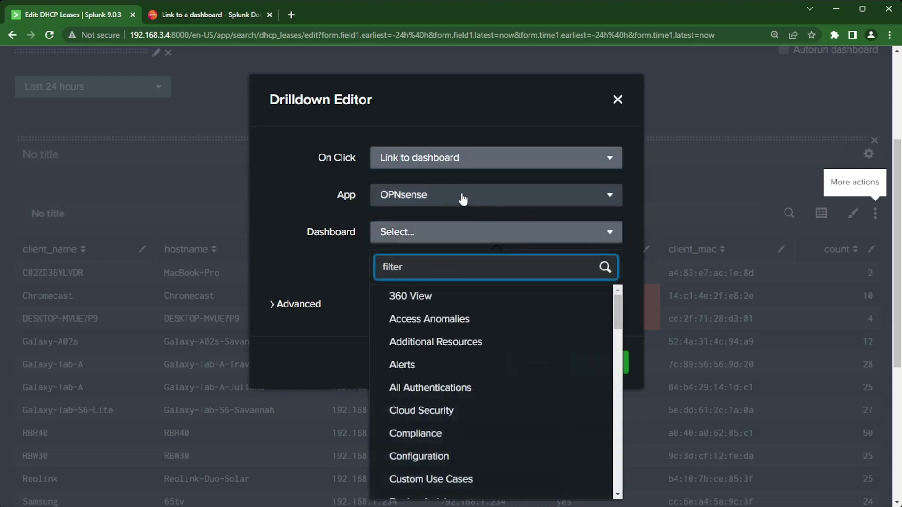
{"action": "scroll", "coordinate": [472, 451], "scroll_direction": "down", "scroll_amount": 4}
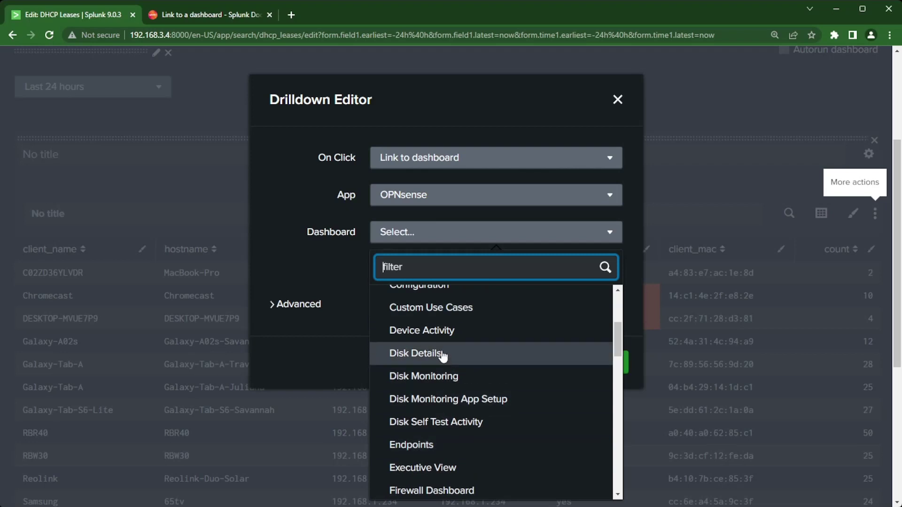
{"action": "left_click", "coordinate": [439, 328]}
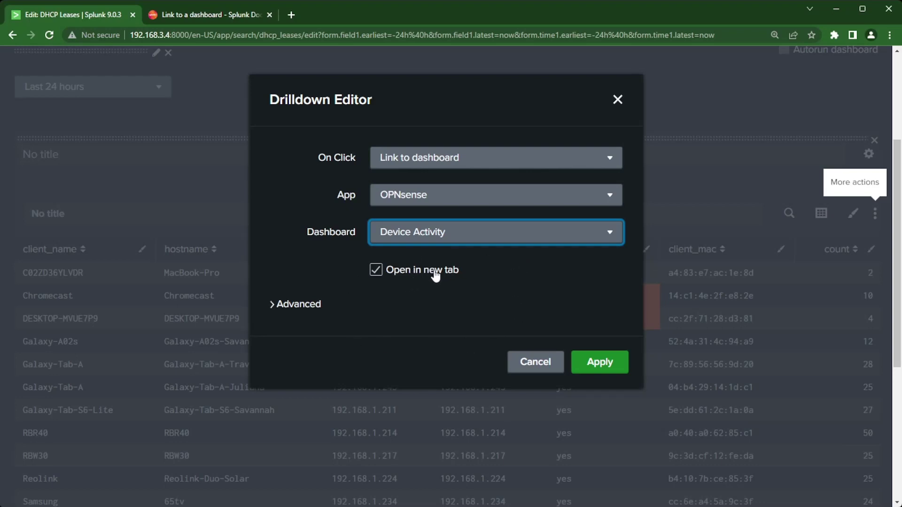
{"action": "left_click", "coordinate": [305, 314]}
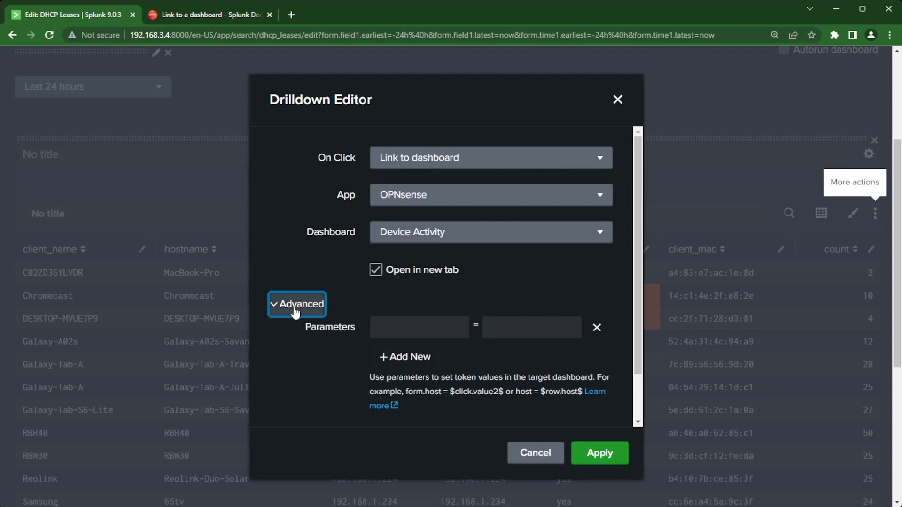
Step: Add drilldown parameter client_ip = $row.client_ip$ and apply the drilldown settings
{"action": "left_click", "coordinate": [438, 329]}
{"action": "type", "text": "cli"}
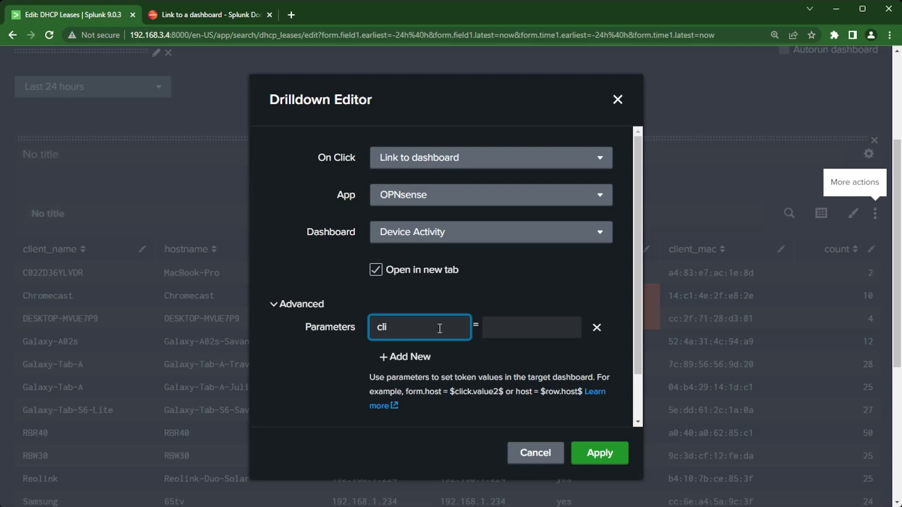
{"action": "type", "text": "ent_ip"}
{"action": "left_click", "coordinate": [529, 331]}
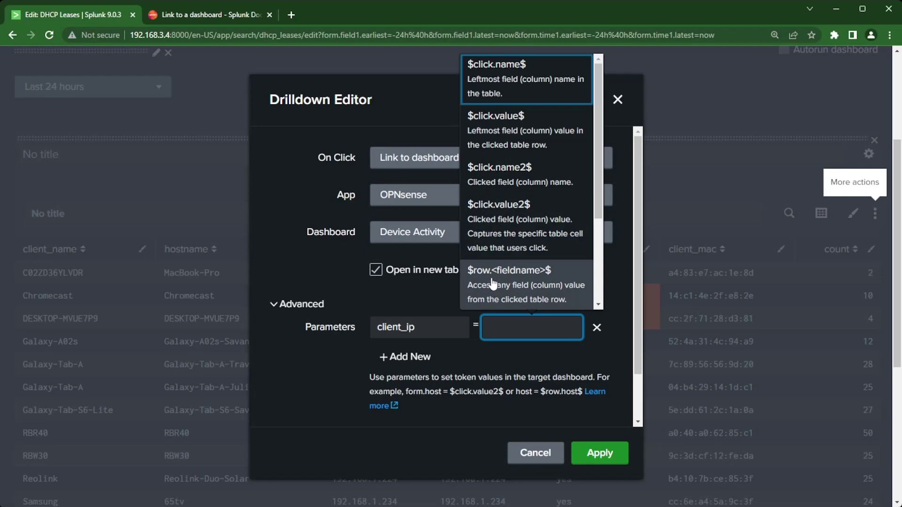
{"action": "left_click", "coordinate": [522, 293]}
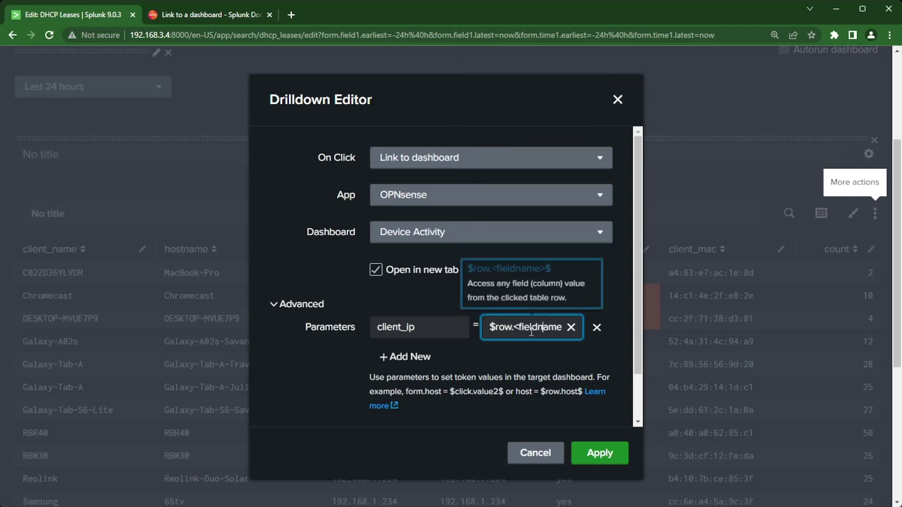
{"action": "left_click_drag", "start_coordinate": [516, 325], "coordinate": [544, 326]}
{"action": "key", "text": "Delete"}
{"action": "key", "text": "Delete"}
{"action": "key", "text": "Delete"}
{"action": "key", "text": "Delete"}
{"action": "key", "text": "Delete"}
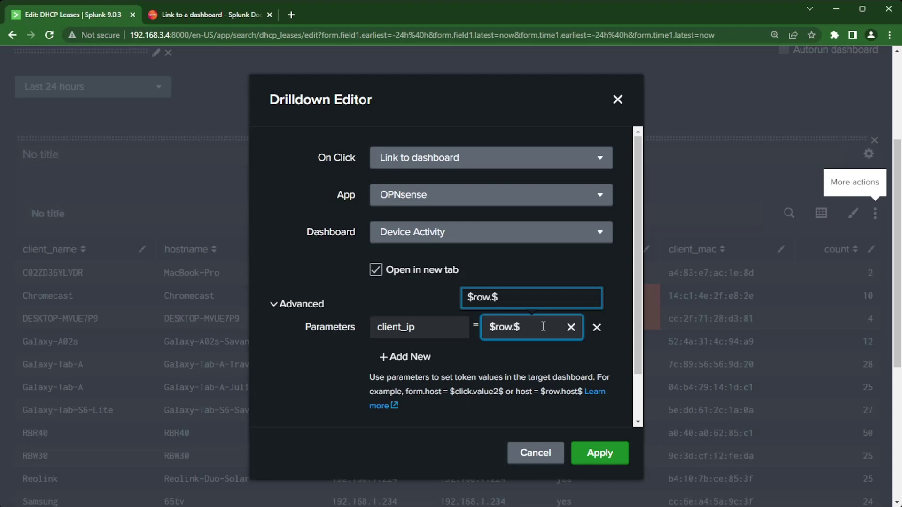
{"action": "type", "text": "client"}
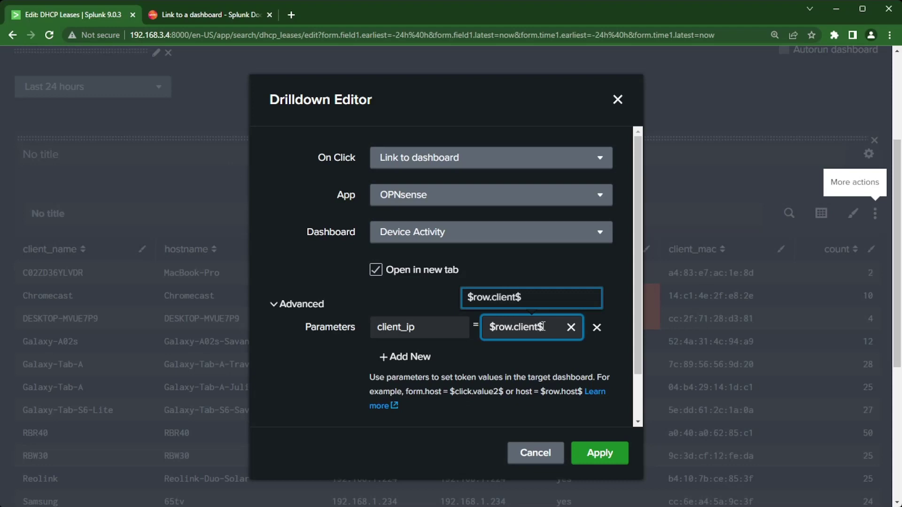
{"action": "type", "text": "_ip"}
{"action": "left_click", "coordinate": [601, 454]}
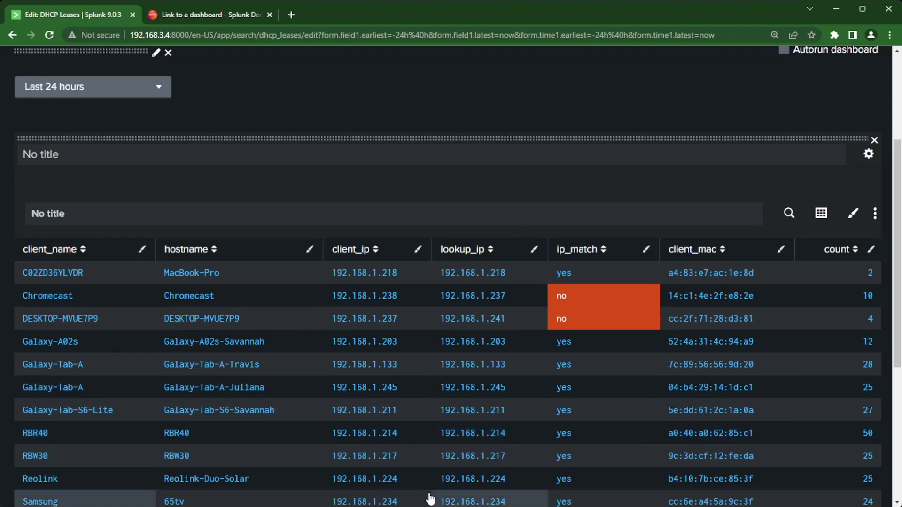
Step: Save the DHCP Leases dashboard so its rows drill down to Device Activity by client_ip
{"action": "scroll", "coordinate": [266, 271], "scroll_direction": "down", "scroll_amount": 2}
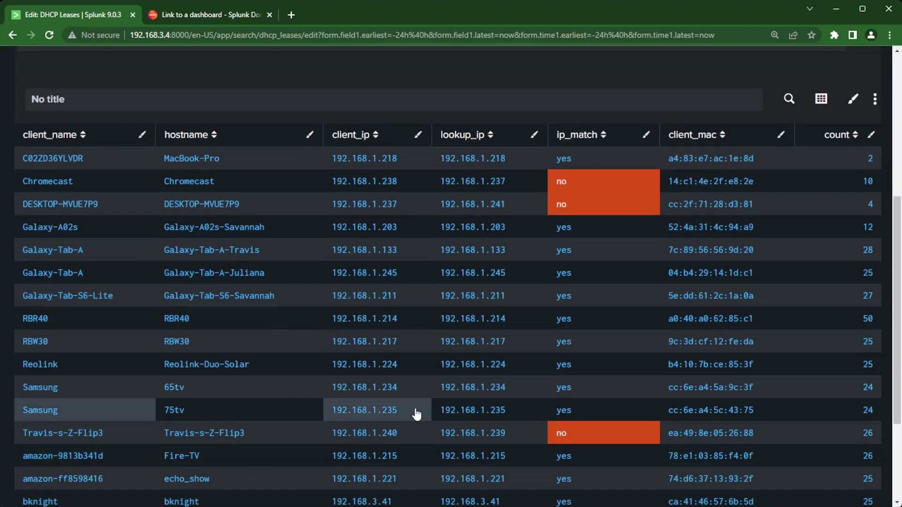
{"action": "scroll", "coordinate": [425, 359], "scroll_direction": "down", "scroll_amount": 3}
{"action": "scroll", "coordinate": [423, 391], "scroll_direction": "up", "scroll_amount": 8}
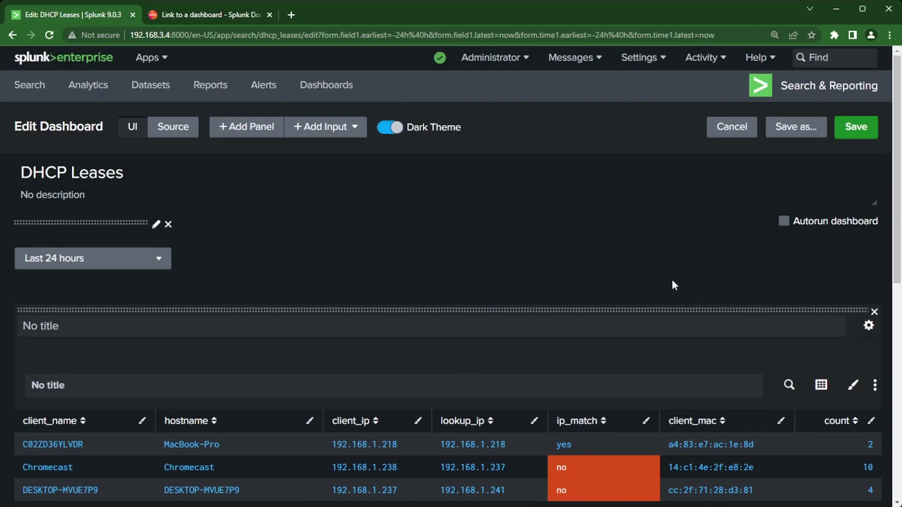
{"action": "scroll", "coordinate": [672, 282], "scroll_direction": "down", "scroll_amount": 2}
{"action": "scroll", "coordinate": [841, 115], "scroll_direction": "up", "scroll_amount": 2}
{"action": "left_click", "coordinate": [856, 125]}
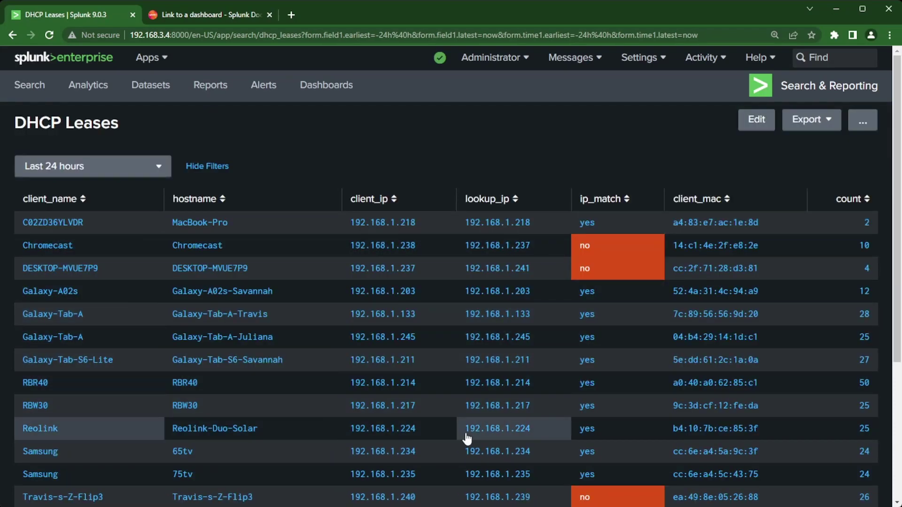
{"action": "scroll", "coordinate": [452, 429], "scroll_direction": "down", "scroll_amount": 3}
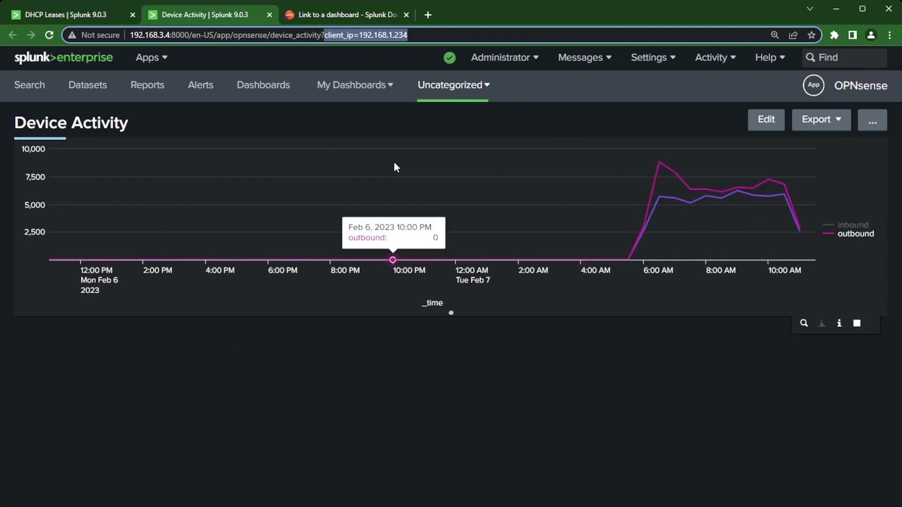
Step: Put the Device Activity dashboard, with its untitled inbound/outbound traffic panel, into edit mode
{"action": "left_click", "coordinate": [645, 128]}
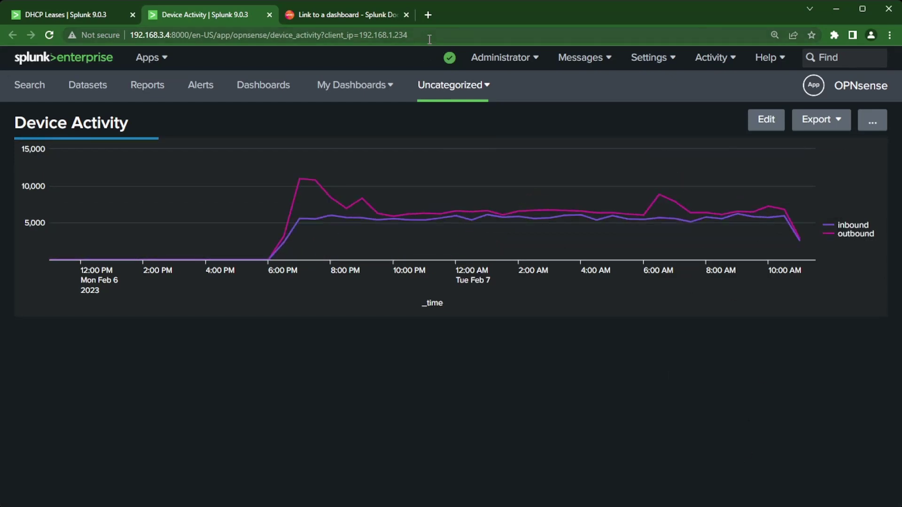
{"action": "mouse_move", "coordinate": [793, 233]}
{"action": "left_click", "coordinate": [766, 121]}
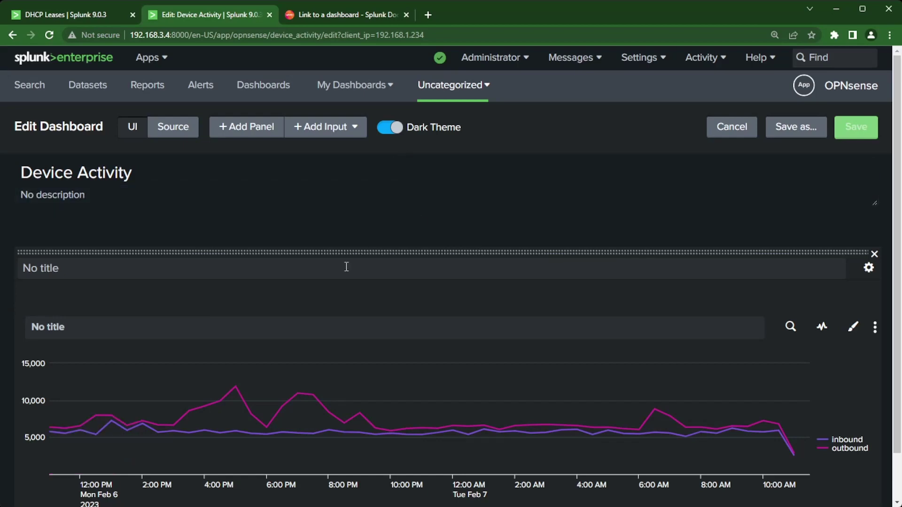
Step: Enter 'Reviewing the ip address:' and the $client_ip$ token in the panel's title field
{"action": "left_click", "coordinate": [244, 276]}
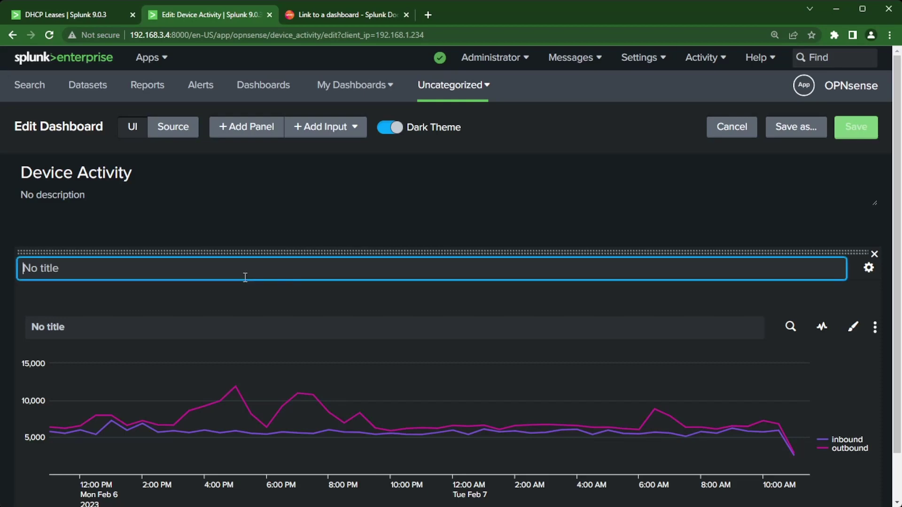
{"action": "type", "text": "$client"}
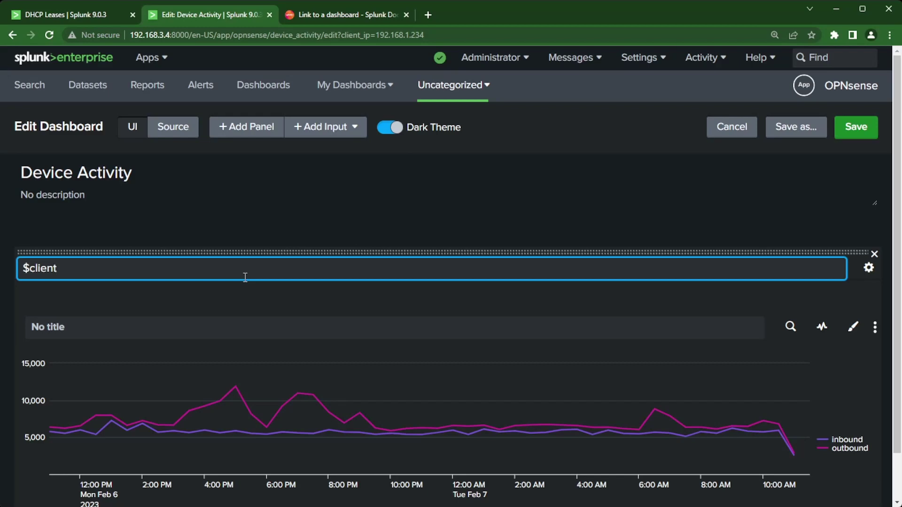
{"action": "type", "text": "_ip"}
{"action": "type", "text": "$"}
{"action": "type", "text": "Review"}
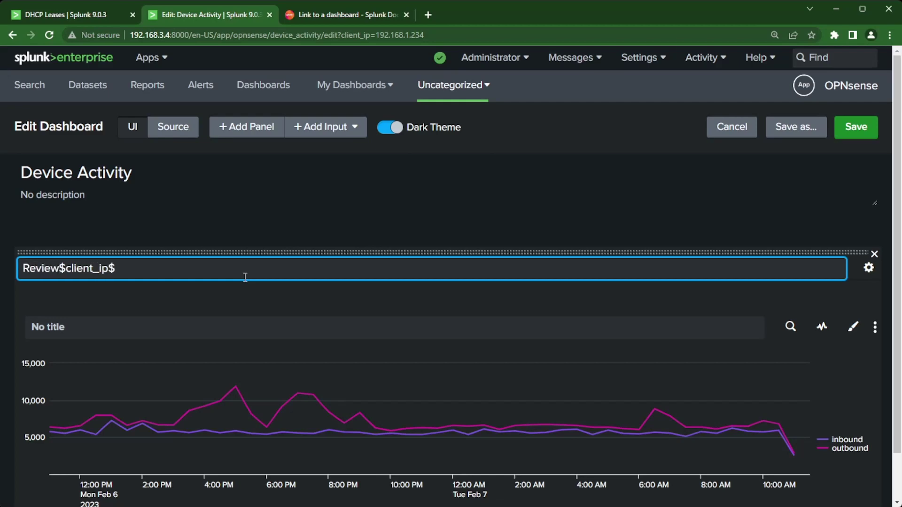
{"action": "type", "text": "ing the "}
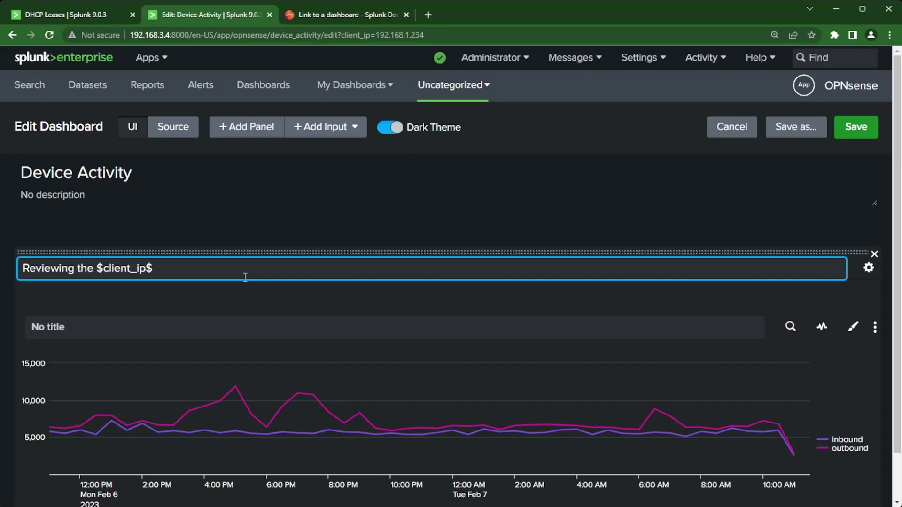
{"action": "type", "text": "ip addre"}
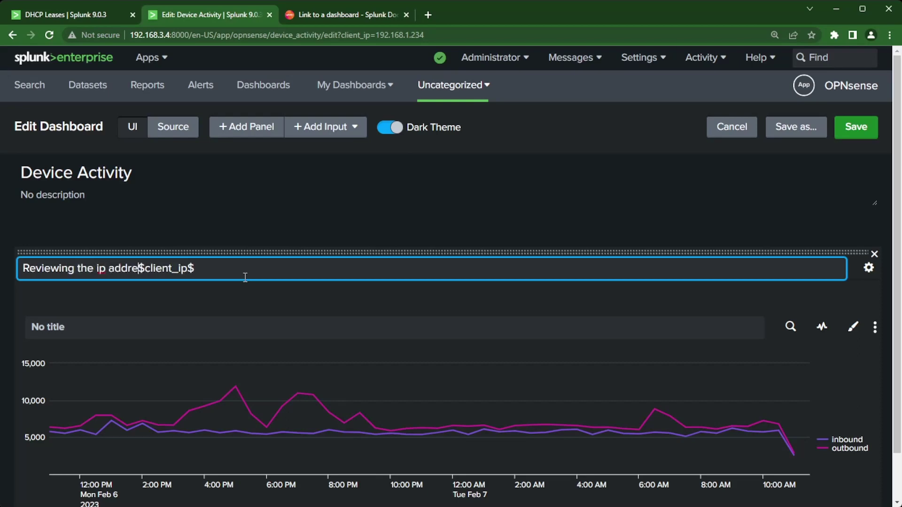
{"action": "type", "text": "ss:"}
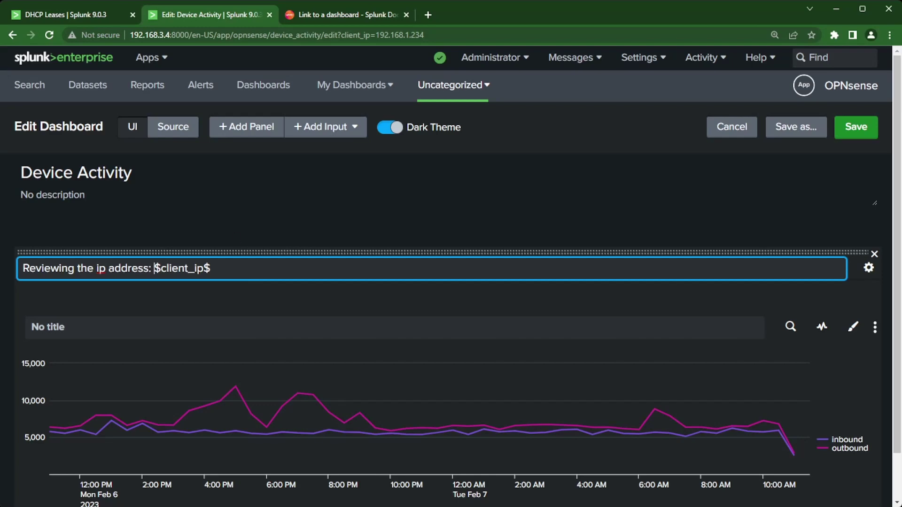
Step: Save the title, check it reads 192.168.1.234 after revisiting the dashboard, then reenter edit mode
{"action": "left_click", "coordinate": [861, 126]}
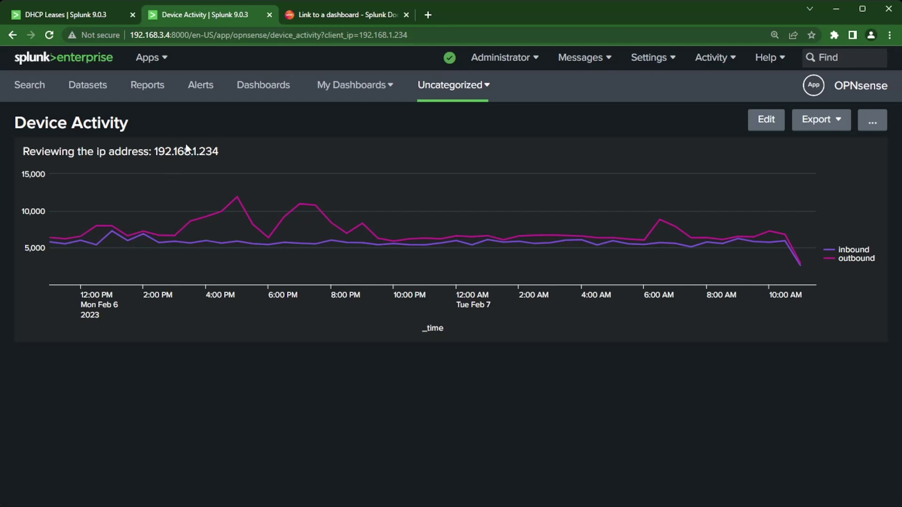
{"action": "left_click", "coordinate": [96, 18]}
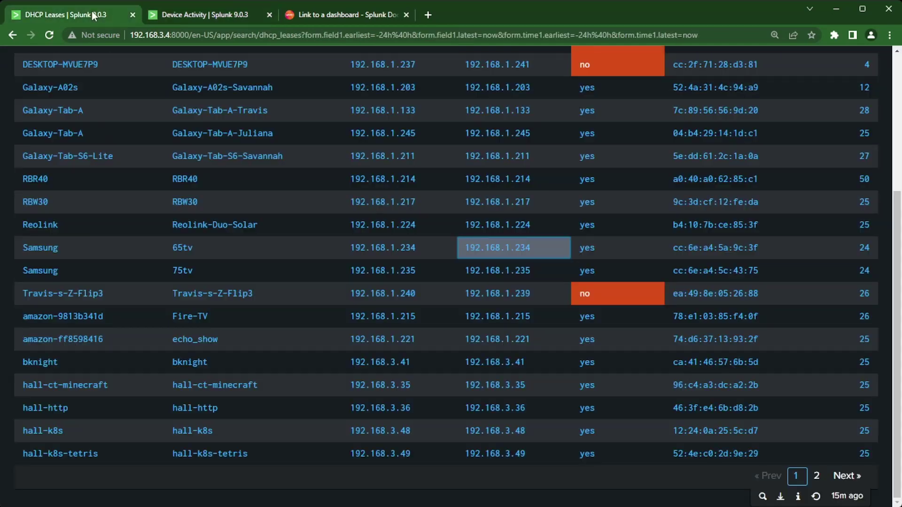
{"action": "left_click", "coordinate": [237, 9]}
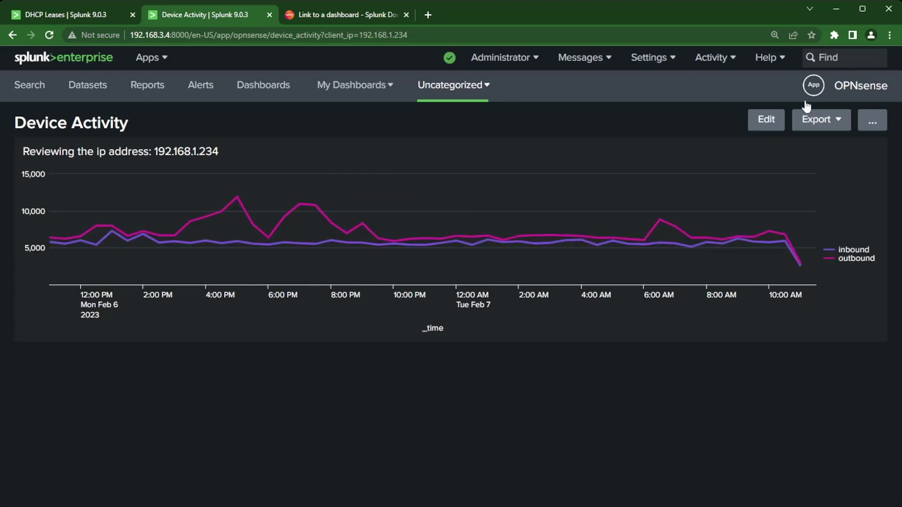
{"action": "left_click", "coordinate": [766, 123]}
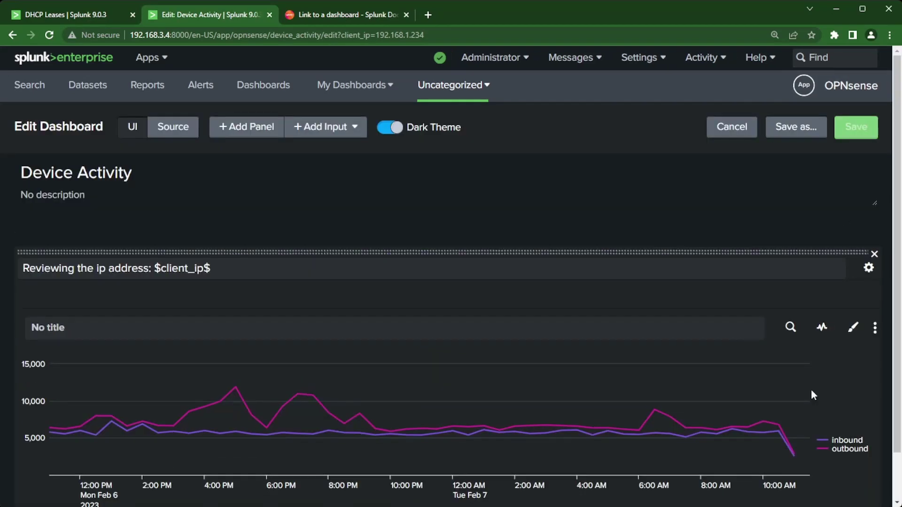
Step: Paste the $client_ip$ token after the filterlog sourcetype in the panel search and apply it
{"action": "left_click", "coordinate": [792, 327]}
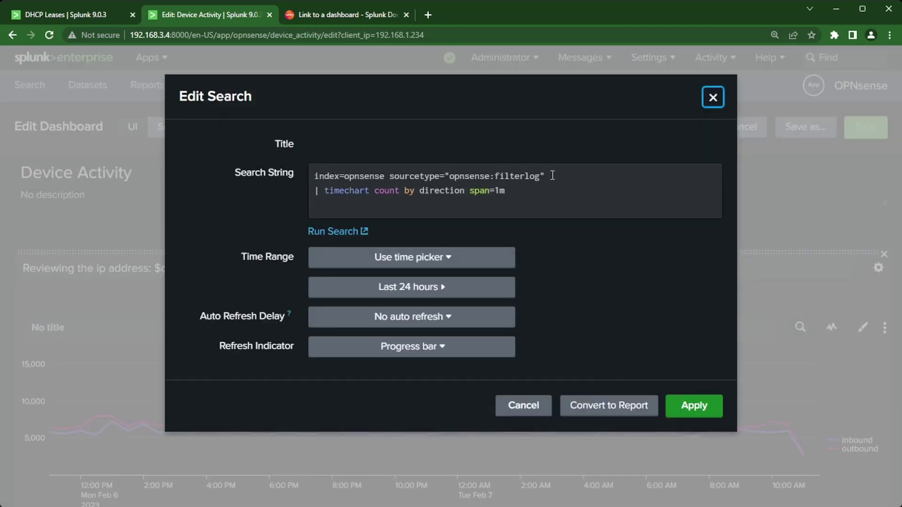
{"action": "left_click", "coordinate": [713, 97]}
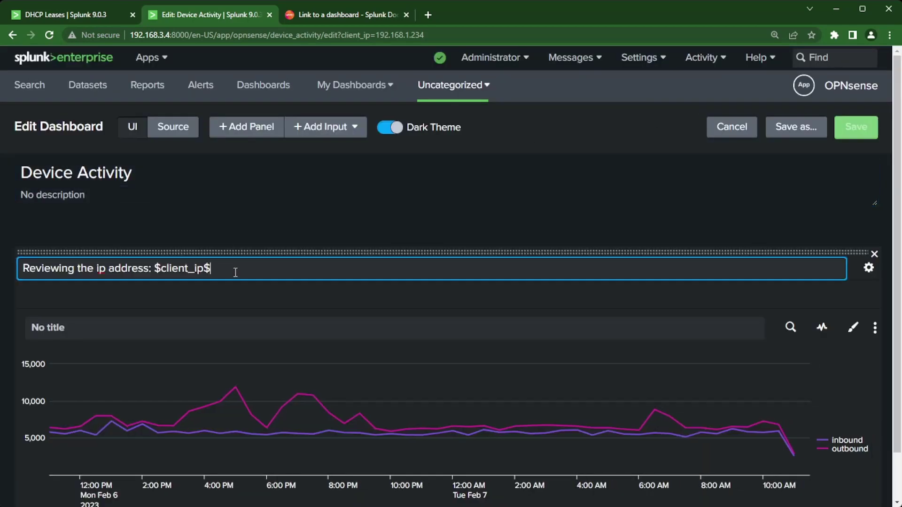
{"action": "left_click_drag", "start_coordinate": [232, 268], "coordinate": [155, 271]}
{"action": "key", "text": "ctrl+c"}
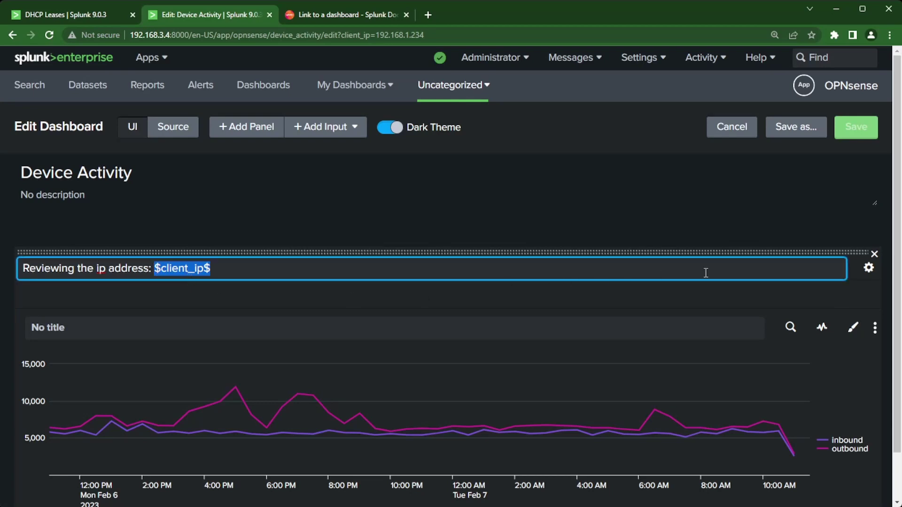
{"action": "left_click", "coordinate": [791, 329]}
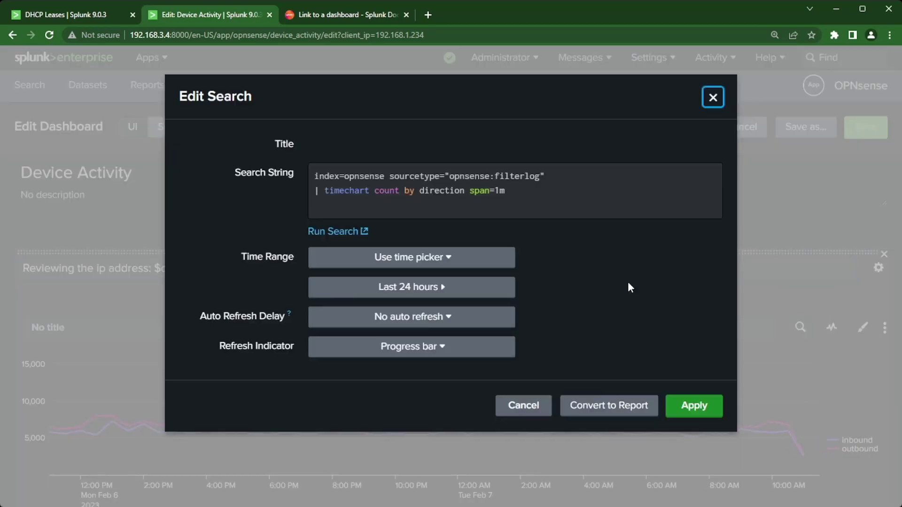
{"action": "left_click", "coordinate": [571, 178]}
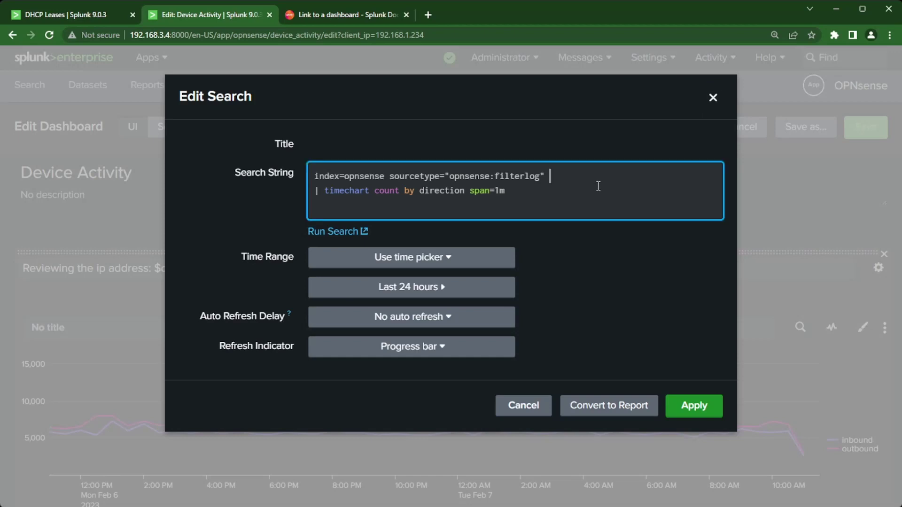
{"action": "key", "text": "ctrl+v"}
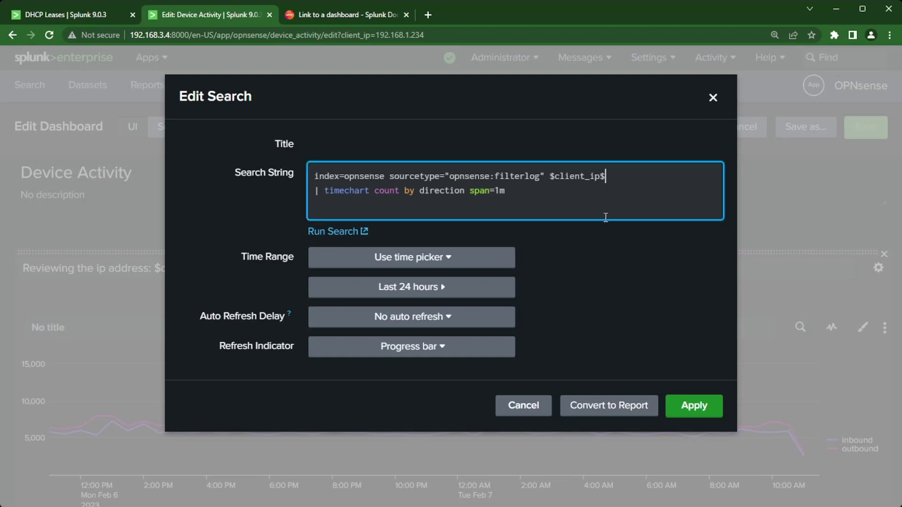
{"action": "left_click", "coordinate": [702, 414]}
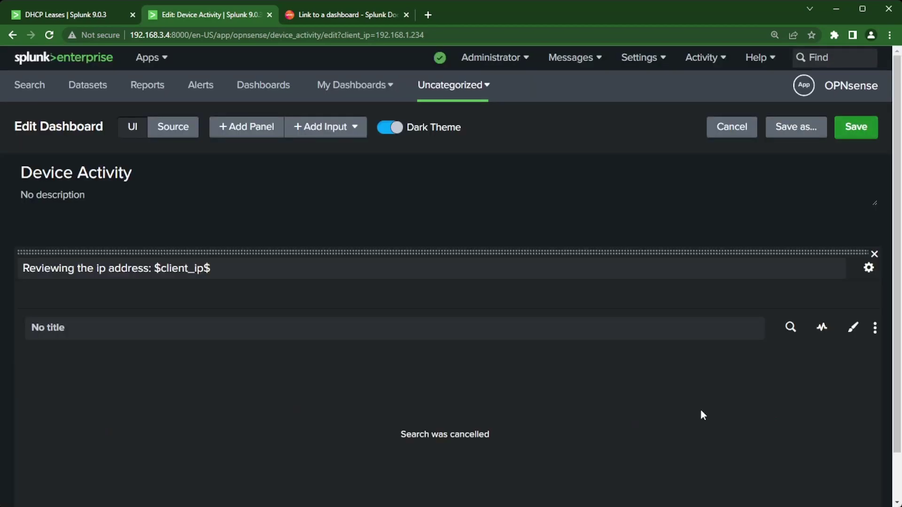
{"action": "scroll", "coordinate": [658, 451], "scroll_direction": "down", "scroll_amount": 1}
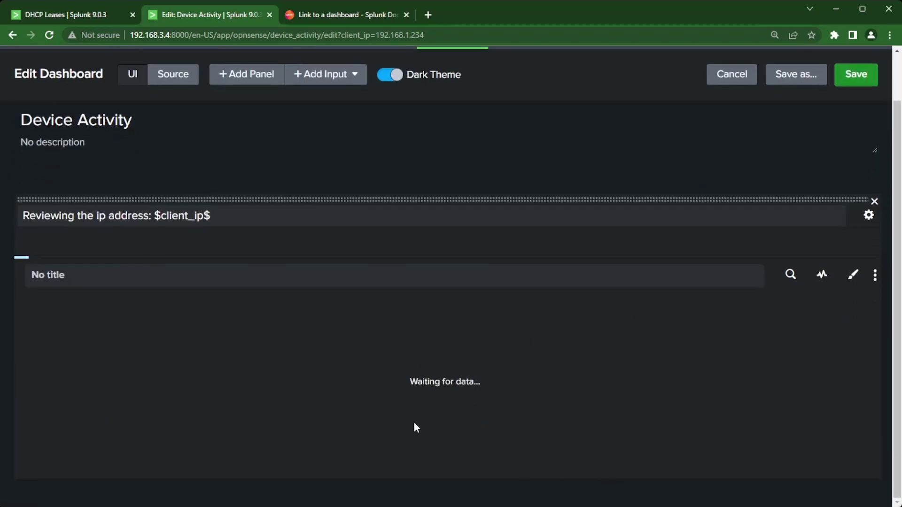
{"action": "mouse_move", "coordinate": [177, 354]}
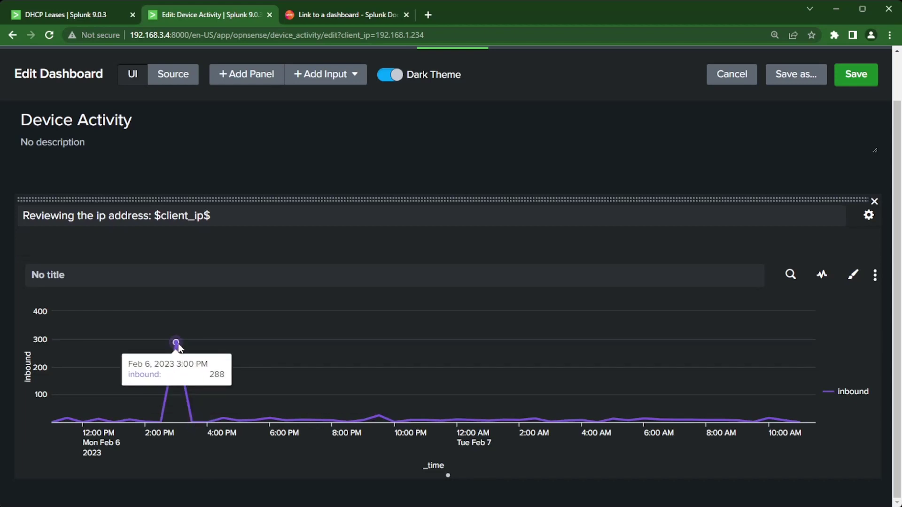
Step: Save the dashboard with the filtered search, showing 192.168.3.36's inbound traffic peaking near 80
{"action": "left_click", "coordinate": [853, 81]}
{"action": "mouse_move", "coordinate": [175, 214]}
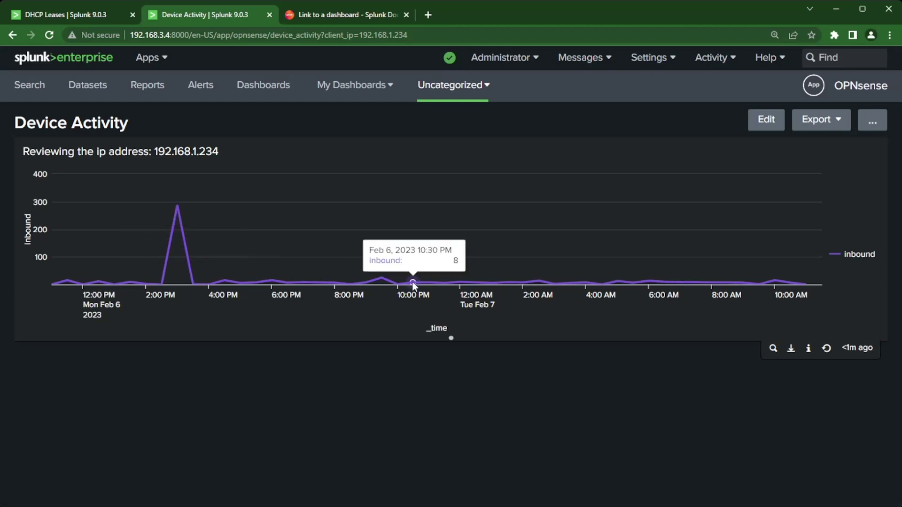
{"action": "mouse_move", "coordinate": [498, 274]}
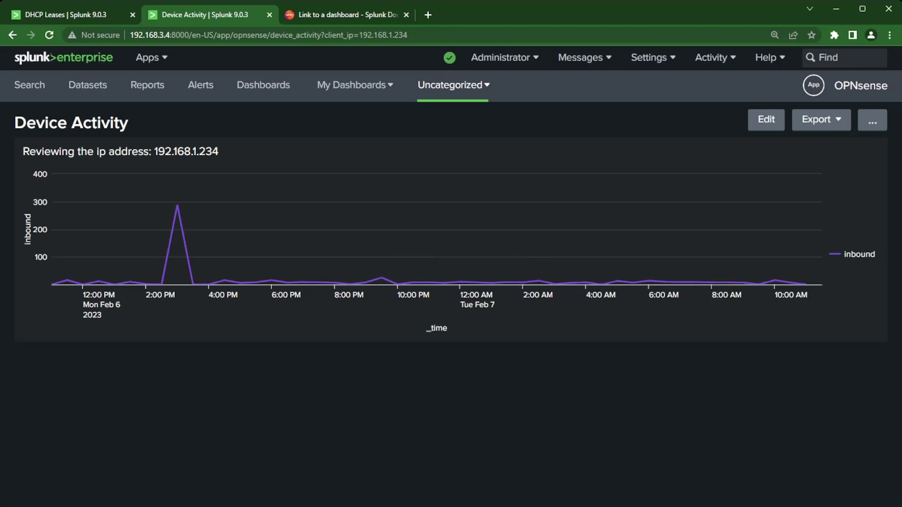
Step: Leave the Device Activity dashboard and bring it back into edit mode
{"action": "left_click", "coordinate": [270, 15]}
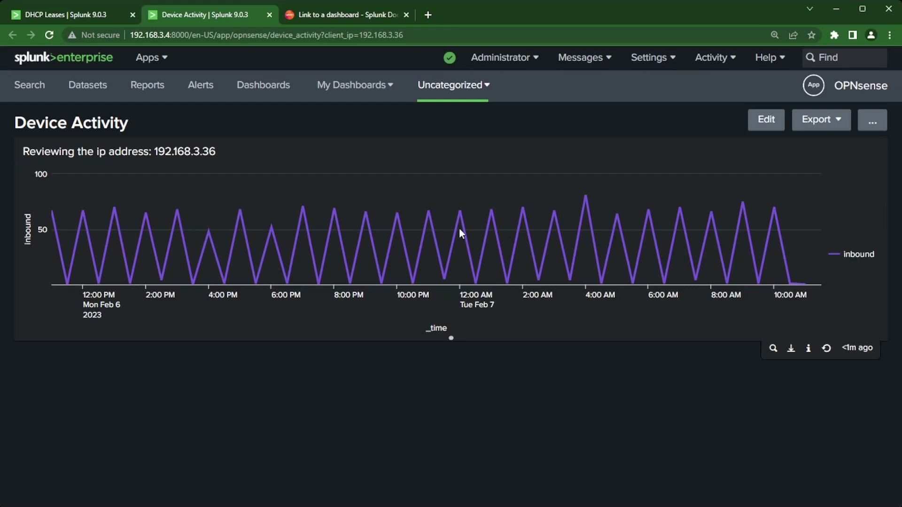
{"action": "mouse_move", "coordinate": [147, 215]}
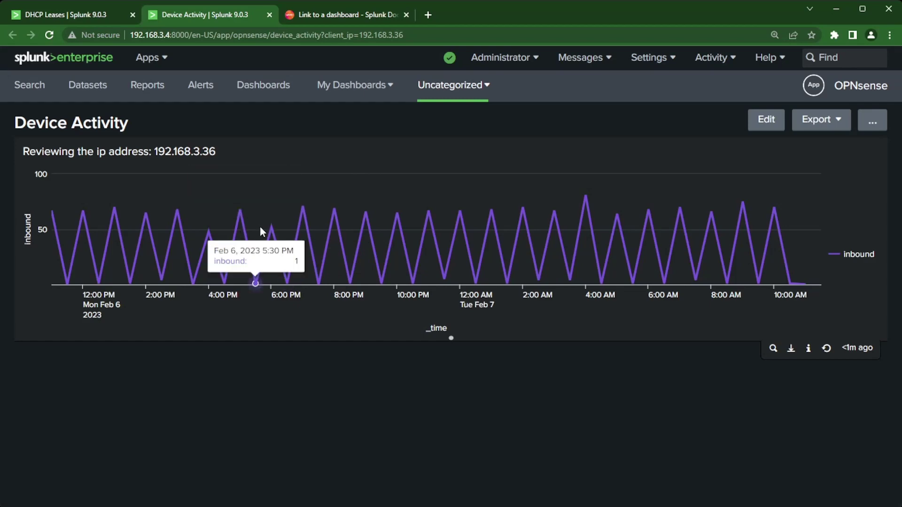
{"action": "left_click", "coordinate": [763, 120]}
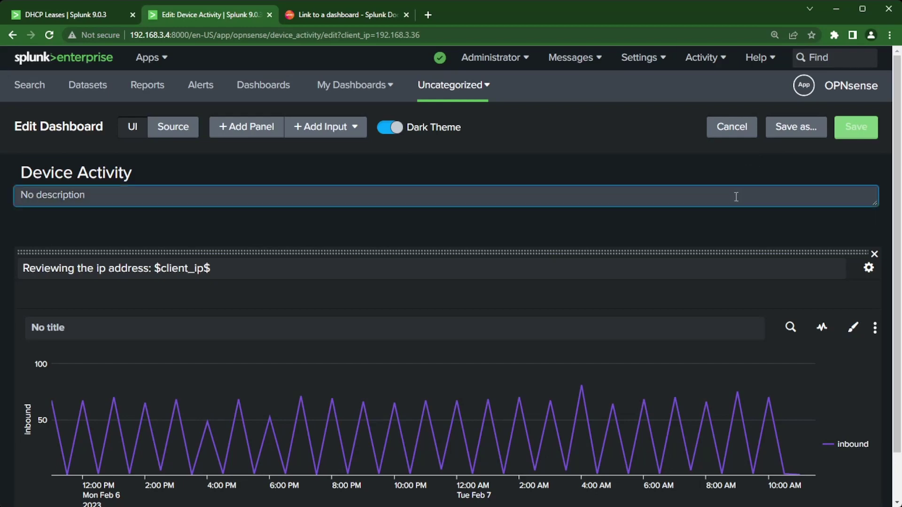
Step: Add a time range picker input with the token time1
{"action": "left_click", "coordinate": [128, 199]}
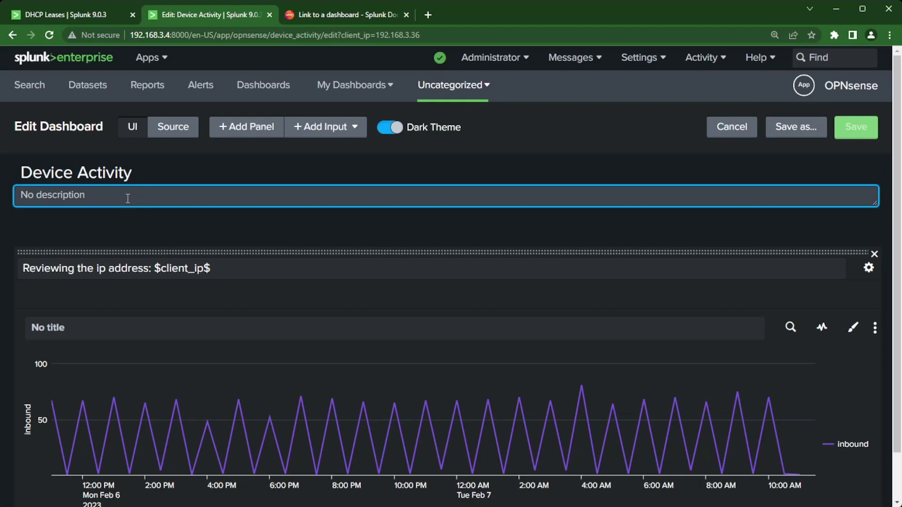
{"action": "left_click", "coordinate": [141, 226]}
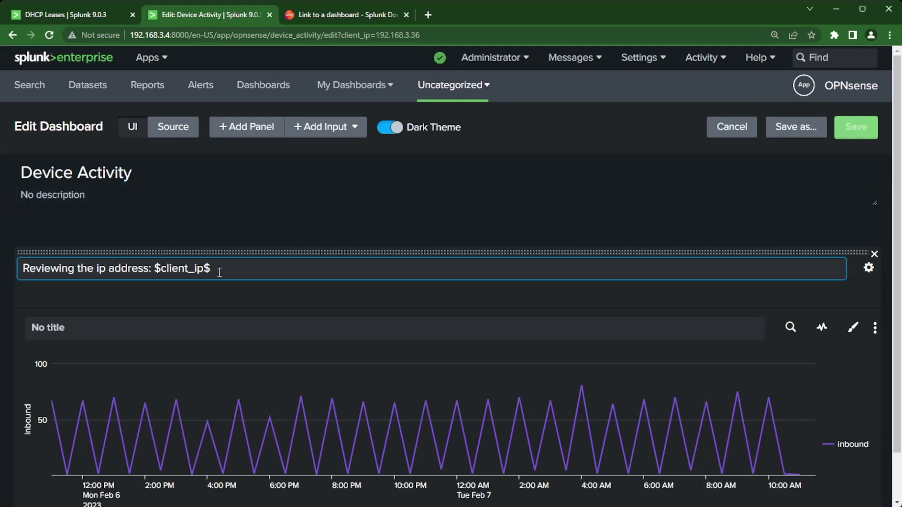
{"action": "left_click", "coordinate": [332, 134]}
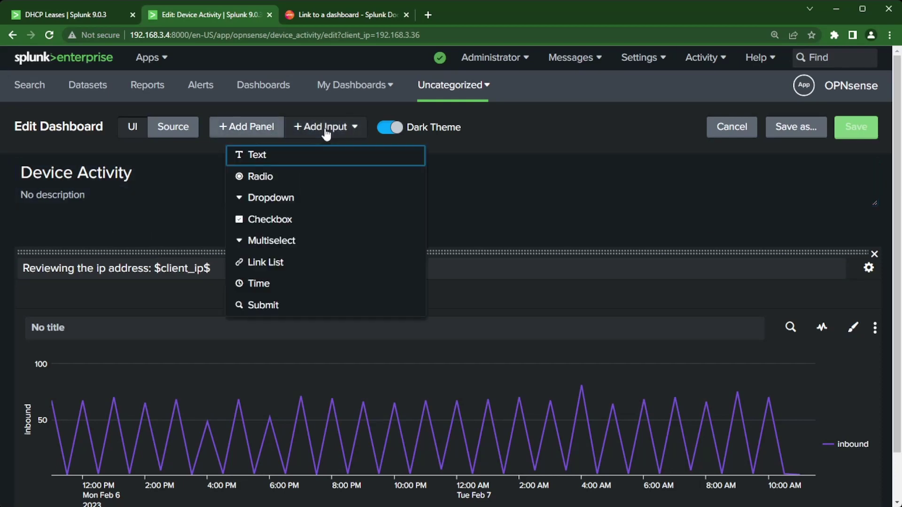
{"action": "left_click", "coordinate": [272, 284]}
{"action": "left_click", "coordinate": [155, 224]}
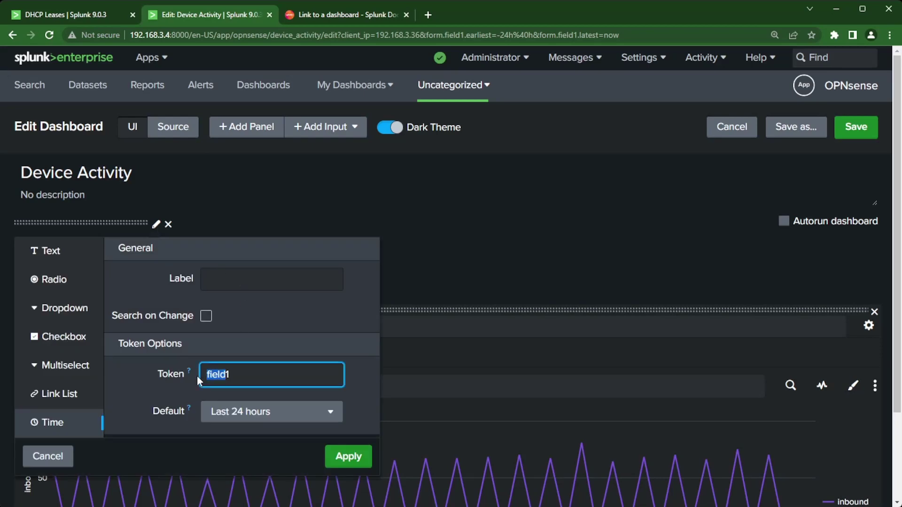
{"action": "type", "text": "time"}
{"action": "left_click", "coordinate": [347, 458]}
Step: Set the panel search's time range to the Shared Time Picker (time1)
{"action": "scroll", "coordinate": [834, 323], "scroll_direction": "down", "scroll_amount": 3}
{"action": "left_click", "coordinate": [792, 281]}
{"action": "left_click", "coordinate": [411, 258]}
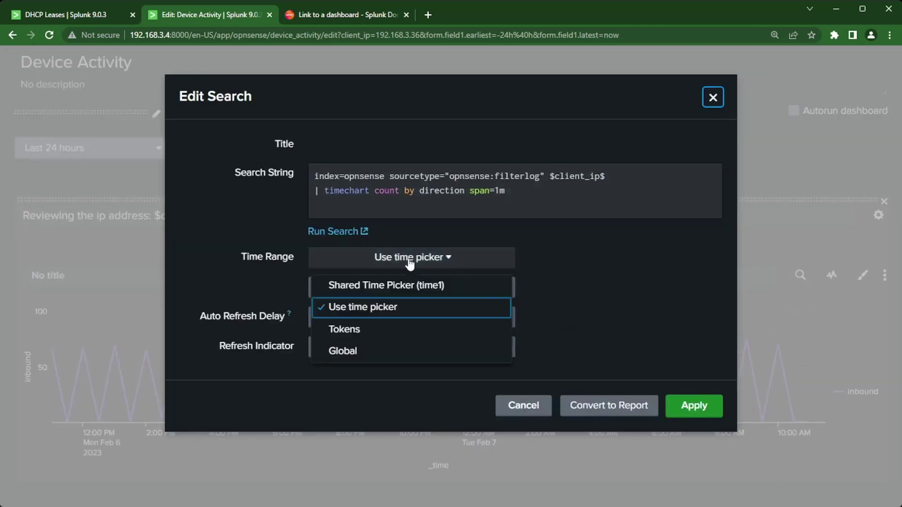
{"action": "left_click", "coordinate": [360, 285]}
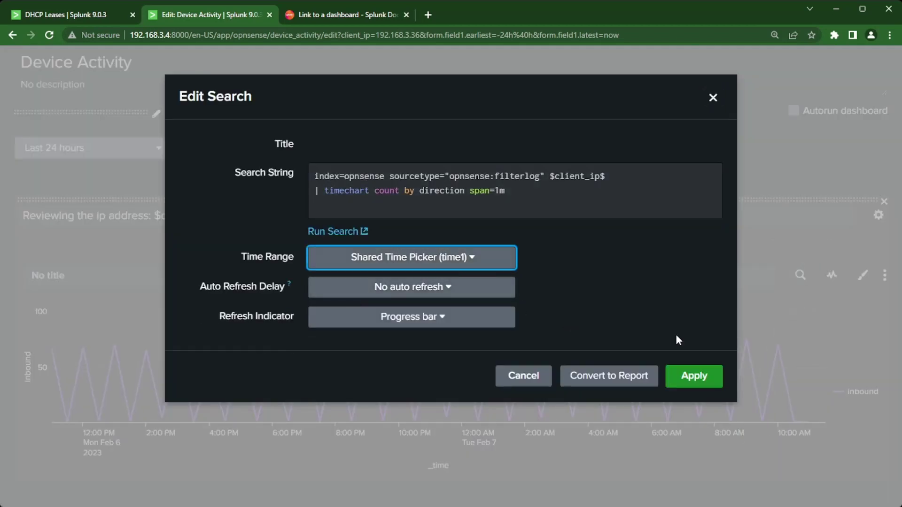
{"action": "left_click", "coordinate": [699, 376]}
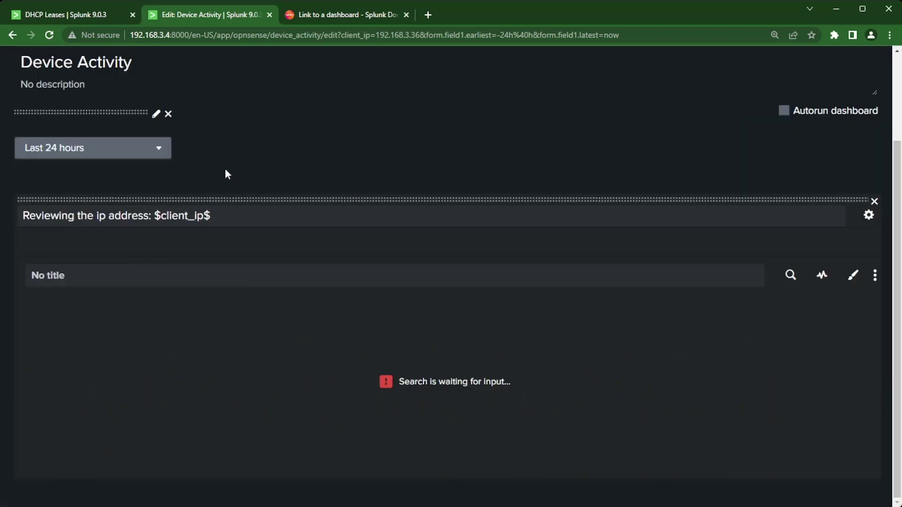
Step: Check the client_ip token in the search string, then save the dashboard
{"action": "left_click", "coordinate": [791, 275]}
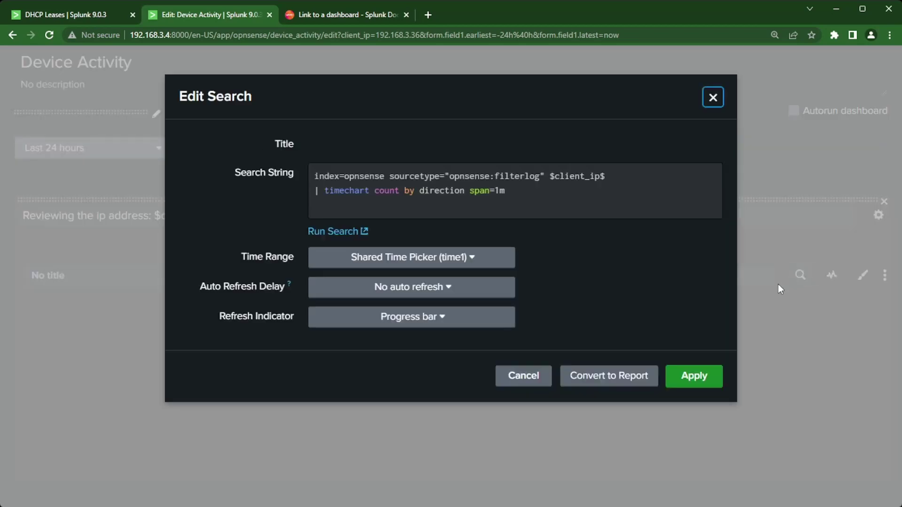
{"action": "left_click_drag", "start_coordinate": [606, 177], "coordinate": [557, 181]}
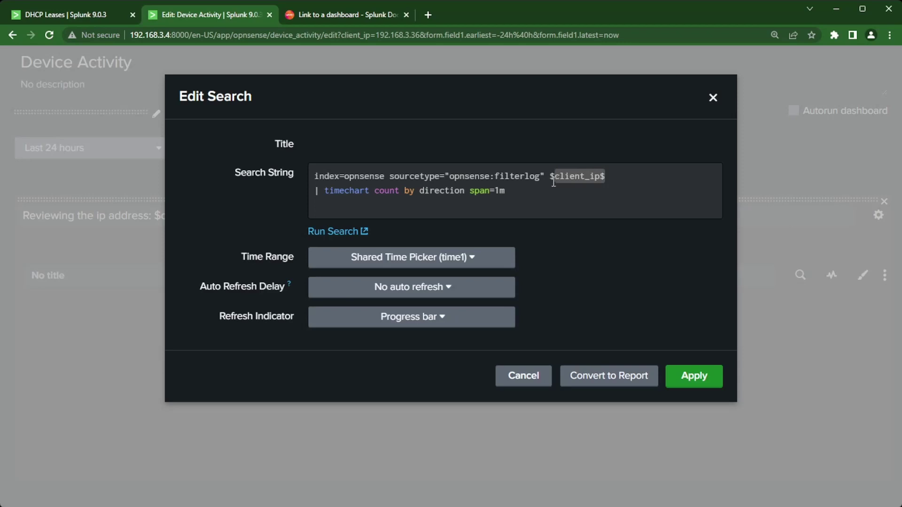
{"action": "left_click", "coordinate": [551, 205]}
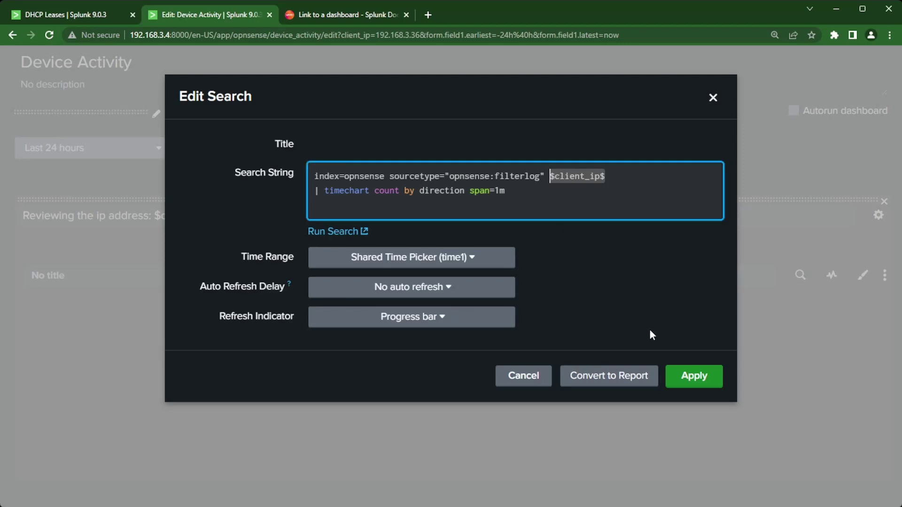
{"action": "left_click", "coordinate": [530, 380]}
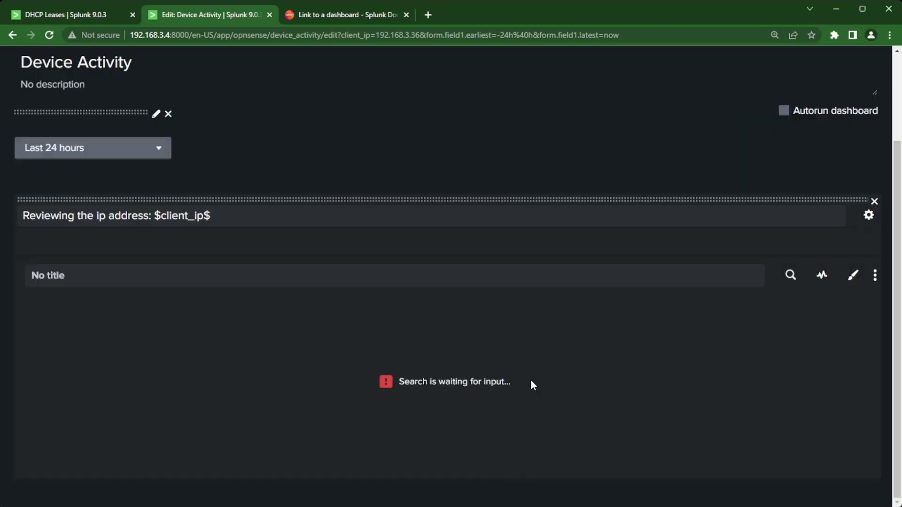
{"action": "scroll", "coordinate": [766, 210], "scroll_direction": "up", "scroll_amount": 3}
{"action": "left_click", "coordinate": [856, 128]}
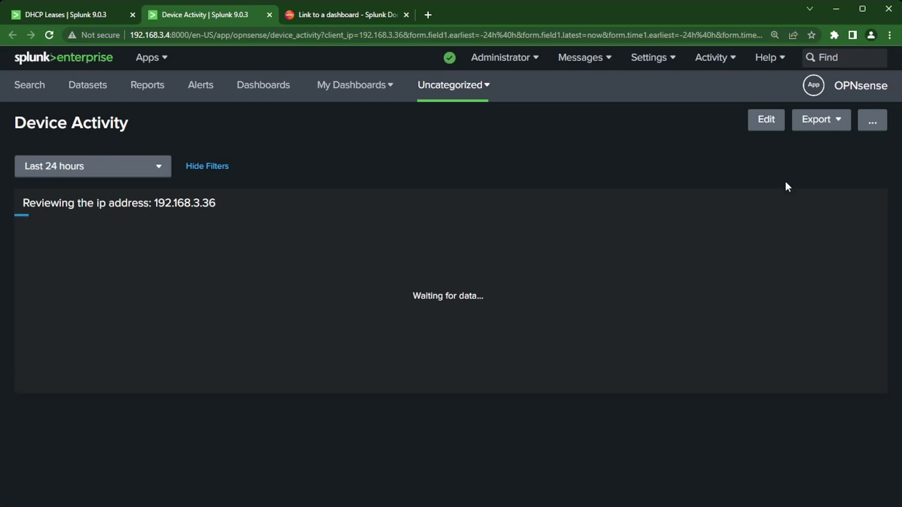
Step: Reenter edit mode and add a new text input to the dashboard
{"action": "left_click", "coordinate": [766, 119]}
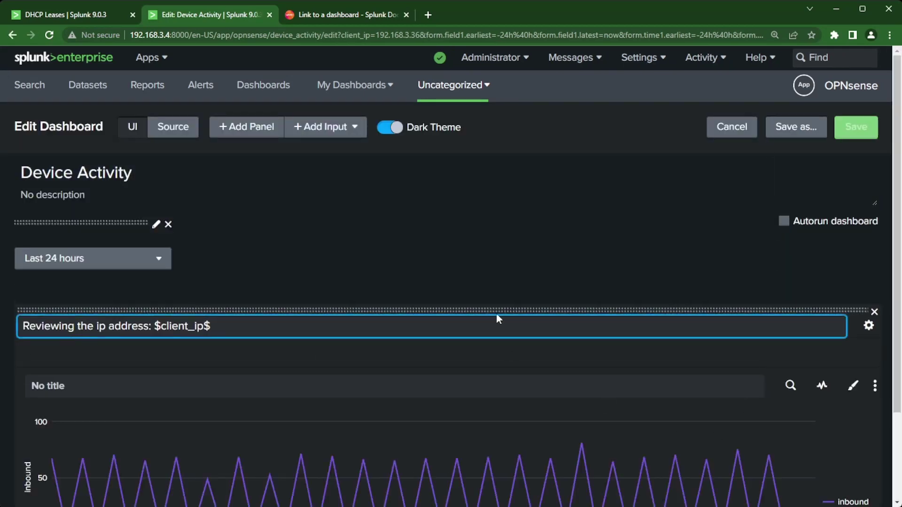
{"action": "scroll", "coordinate": [500, 308], "scroll_direction": "down", "scroll_amount": 1}
{"action": "left_click", "coordinate": [333, 84]}
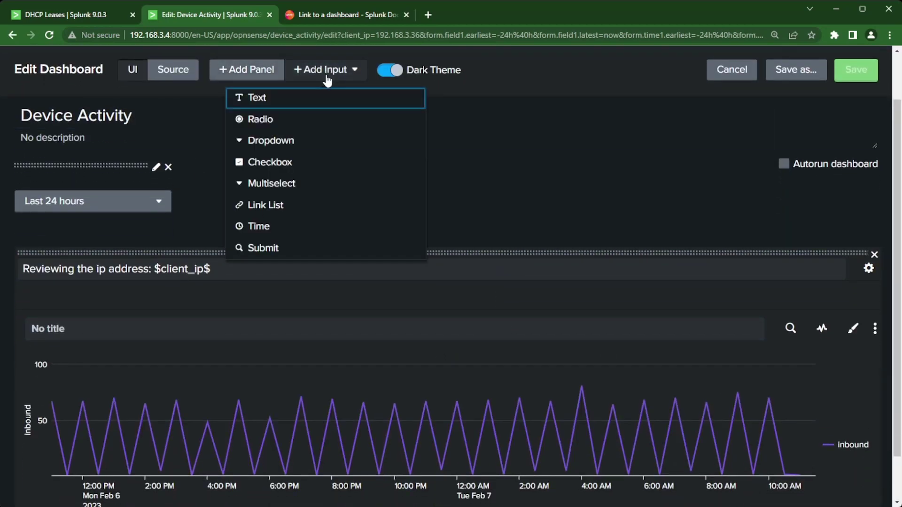
{"action": "left_click", "coordinate": [236, 97]}
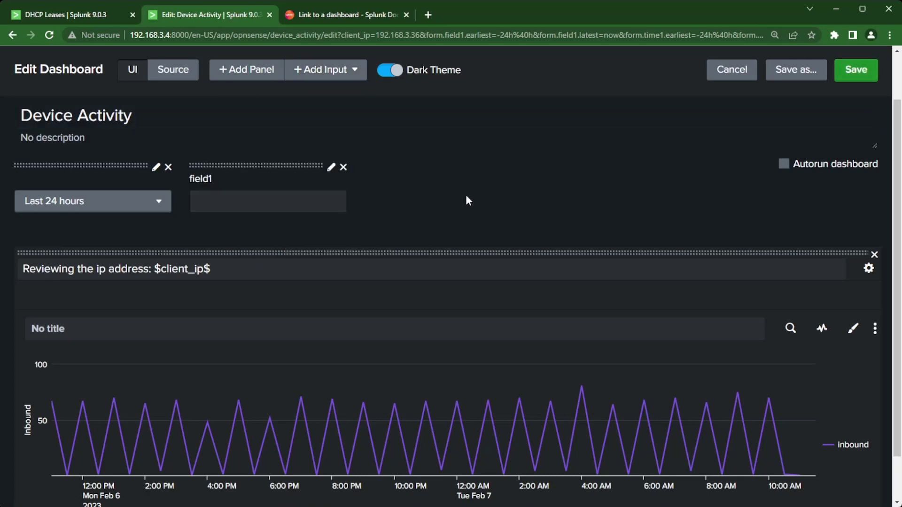
{"action": "left_click", "coordinate": [331, 167]}
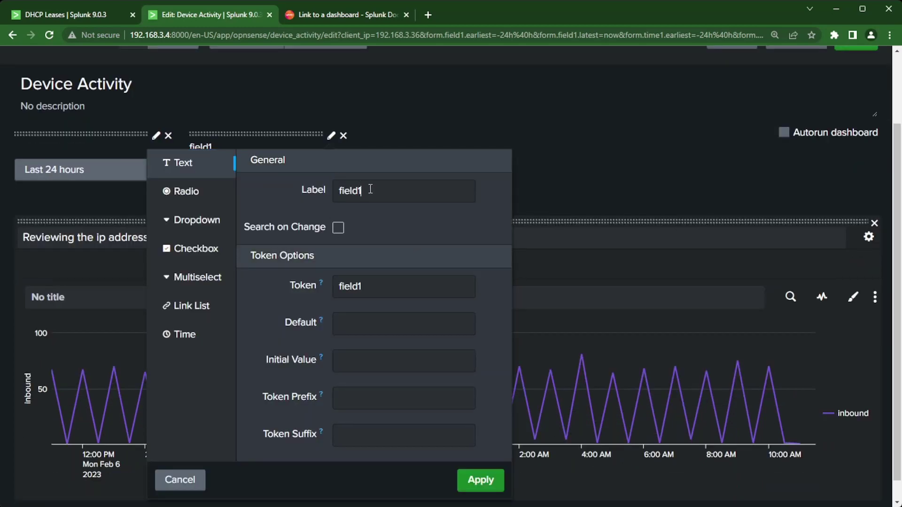
Step: Label the text input 'IP address:' and enable Search on Change
{"action": "left_click_drag", "start_coordinate": [369, 188], "coordinate": [302, 191]}
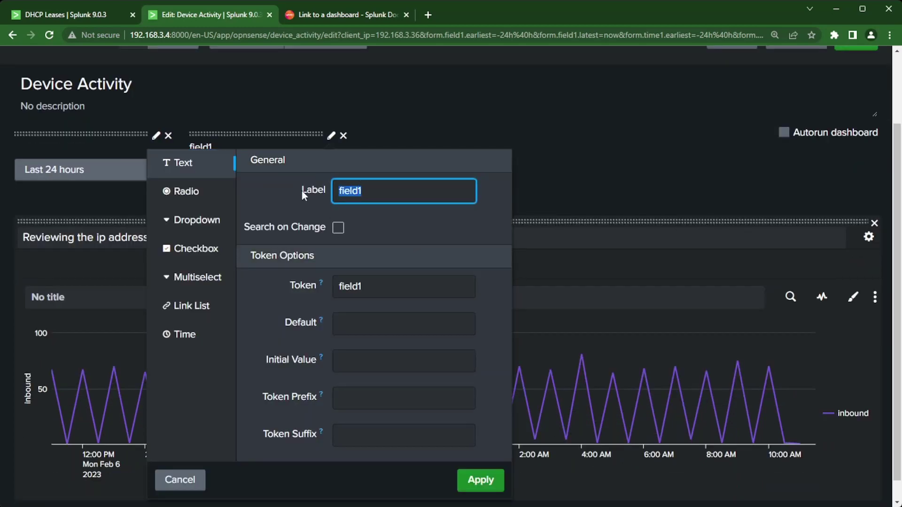
{"action": "type", "text": "IP address"}
{"action": "key", "text": "BackSpace"}
{"action": "key", "text": "BackSpace"}
{"action": "key", "text": "BackSpace"}
{"action": "key", "text": "BackSpace"}
{"action": "type", "text": "dress filter:"}
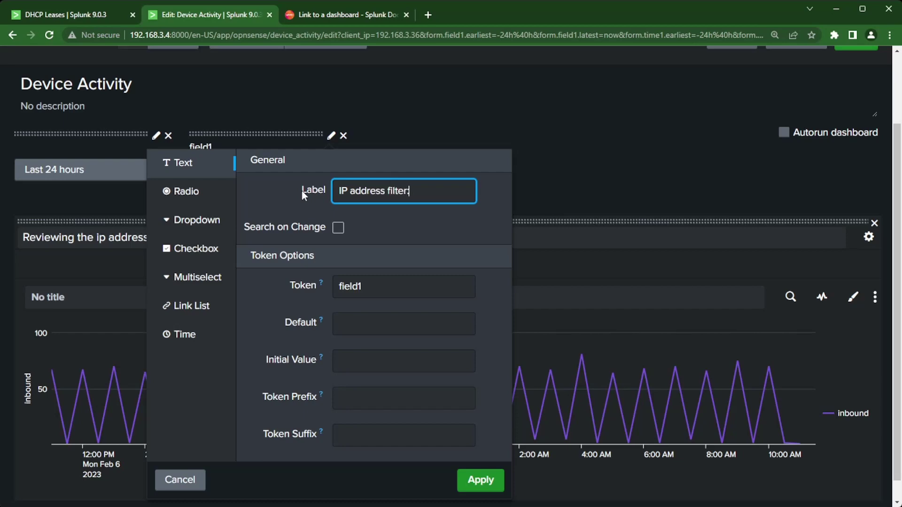
{"action": "key", "text": "BackSpace"}
{"action": "key", "text": "BackSpace"}
{"action": "key", "text": "BackSpace"}
{"action": "key", "text": "BackSpace"}
{"action": "key", "text": "BackSpace"}
{"action": "key", "text": "BackSpace"}
{"action": "key", "text": "BackSpace"}
{"action": "key", "text": "BackSpace"}
{"action": "type", "text": ":"}
{"action": "left_click", "coordinate": [339, 228]}
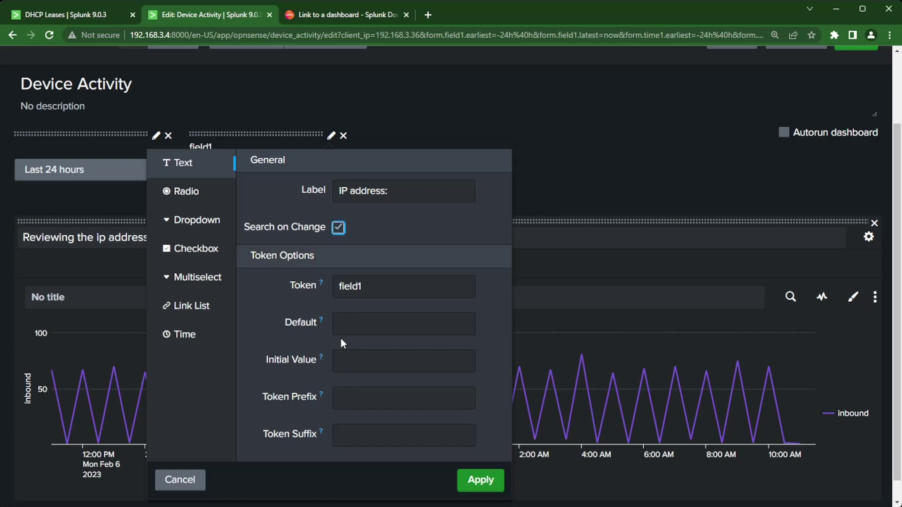
Step: Set the input's default and initial value to $client_ip$ and apply the settings
{"action": "left_click", "coordinate": [360, 287]}
{"action": "scroll", "coordinate": [376, 376], "scroll_direction": "down", "scroll_amount": 1}
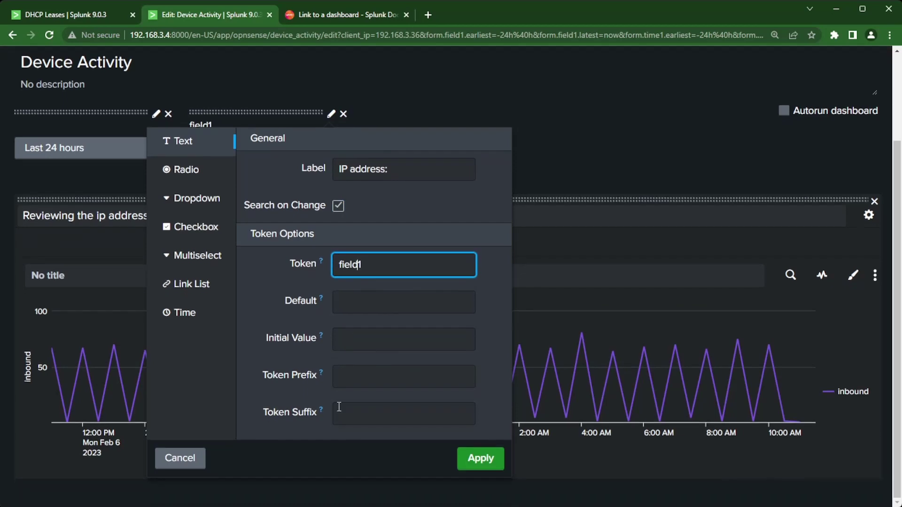
{"action": "left_click", "coordinate": [354, 301]}
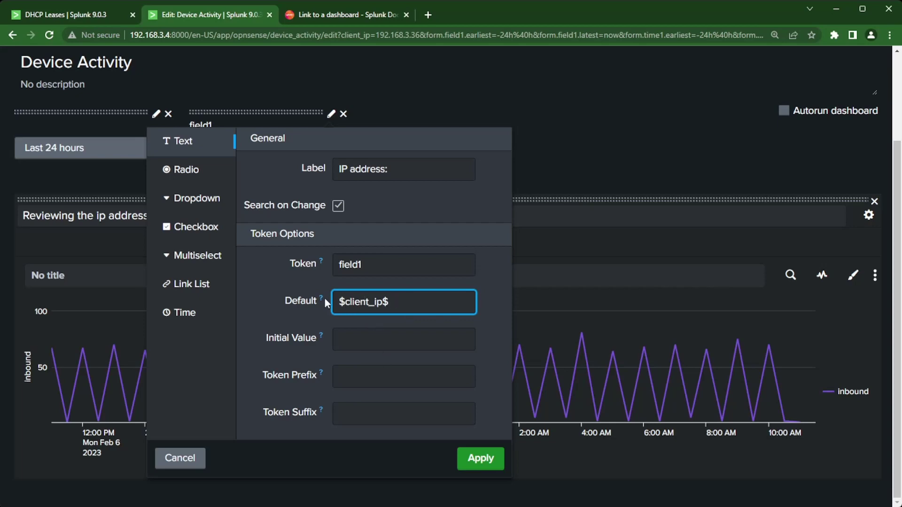
{"action": "left_click", "coordinate": [371, 337]}
{"action": "type", "text": "$client_ip$"}
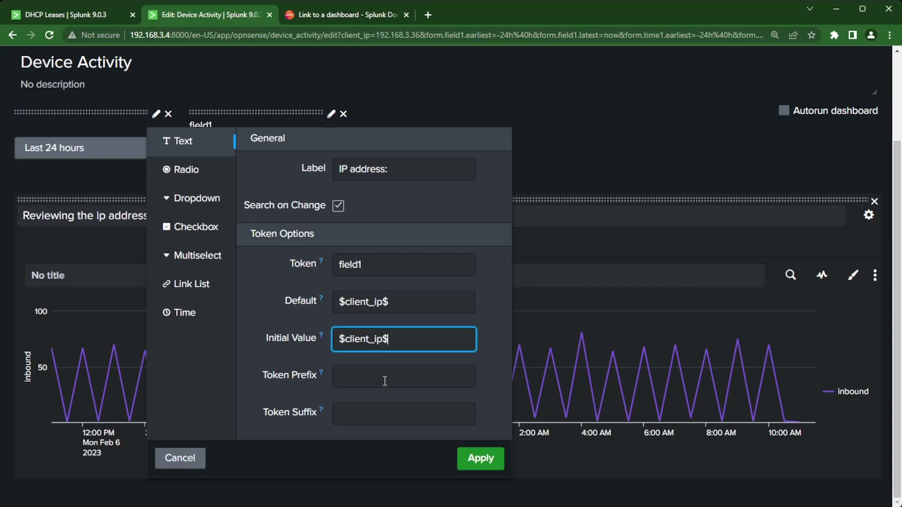
{"action": "left_click", "coordinate": [484, 465]}
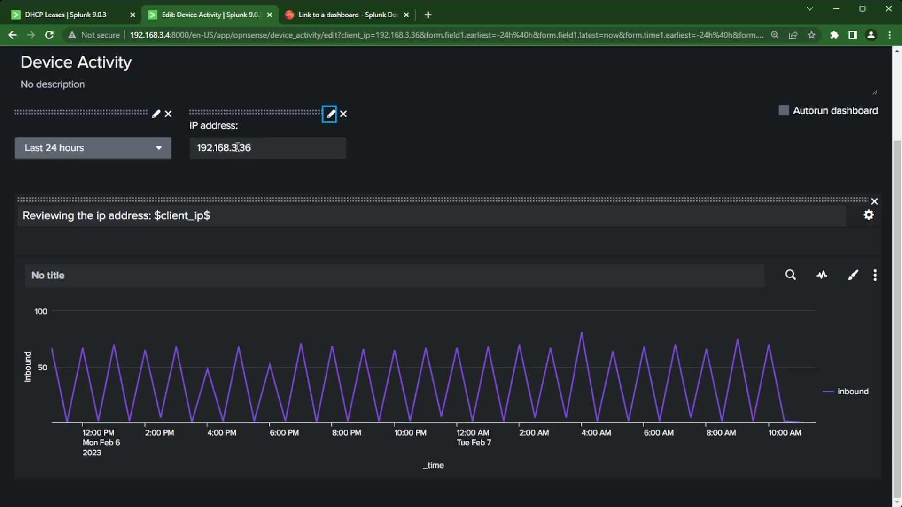
Step: Save, clear 192.168.3.36 from the IP address box so it shows *, and reenter edit mode
{"action": "scroll", "coordinate": [384, 326], "scroll_direction": "up", "scroll_amount": 3}
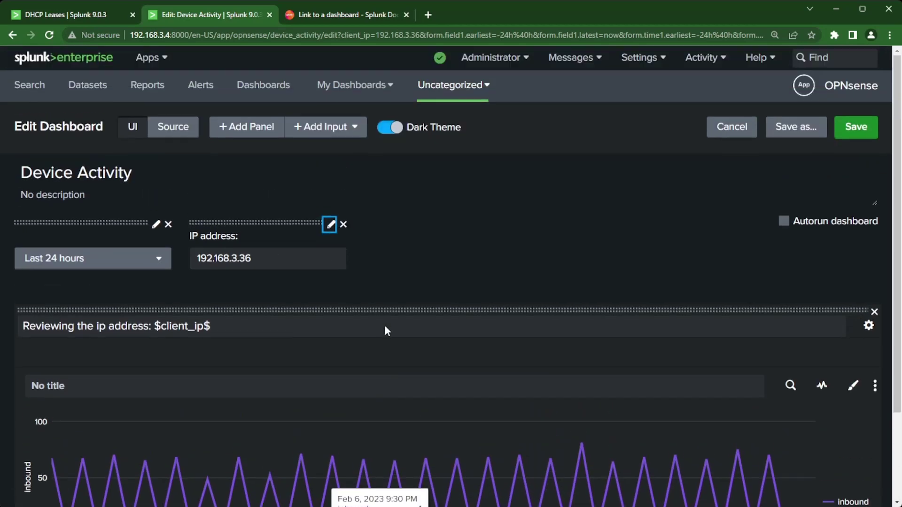
{"action": "left_click", "coordinate": [856, 127]}
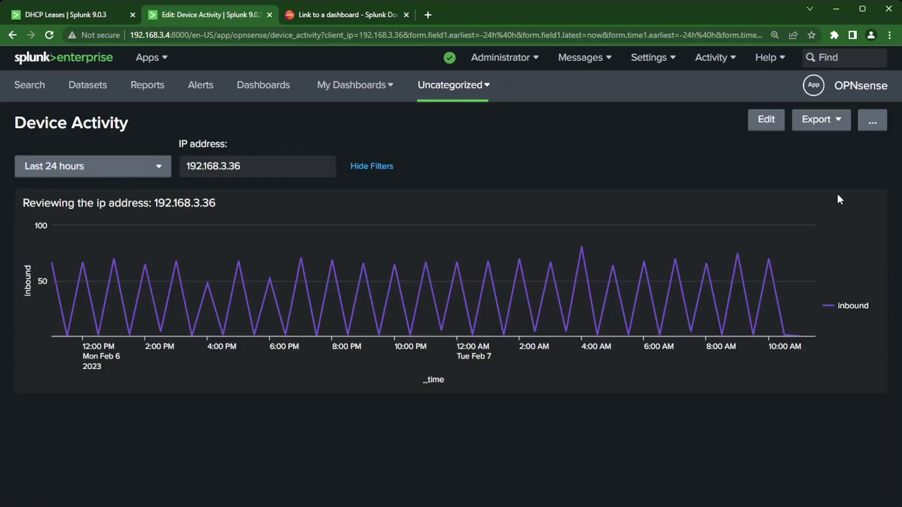
{"action": "left_click", "coordinate": [253, 164]}
{"action": "key", "text": "BackSpace"}
{"action": "key", "text": "BackSpace"}
{"action": "key", "text": "BackSpace"}
{"action": "key", "text": "BackSpace"}
{"action": "key", "text": "BackSpace"}
{"action": "key", "text": "BackSpace"}
{"action": "key", "text": "BackSpace"}
{"action": "key", "text": "BackSpace"}
{"action": "key", "text": "BackSpace"}
{"action": "key", "text": "BackSpace"}
{"action": "key", "text": "BackSpace"}
{"action": "key", "text": "BackSpace"}
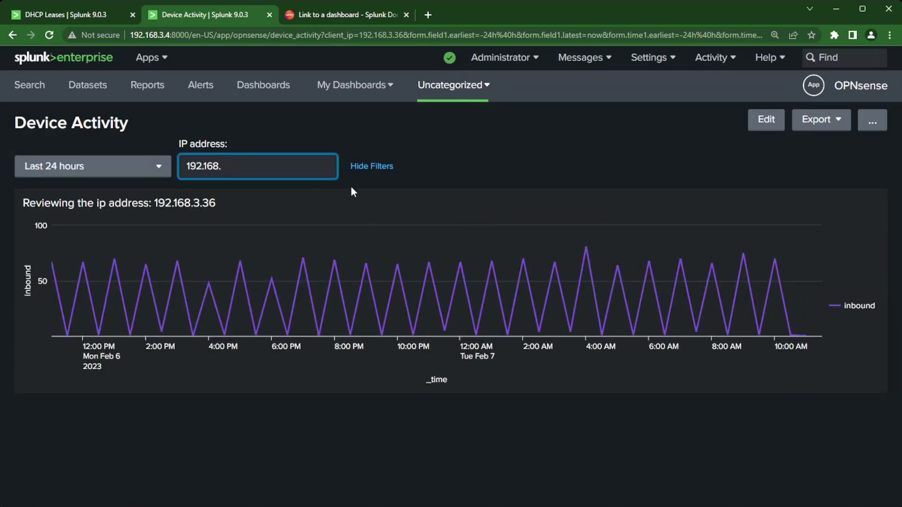
{"action": "type", "text": "1"}
{"action": "left_click", "coordinate": [455, 221]}
{"action": "left_click", "coordinate": [769, 126]}
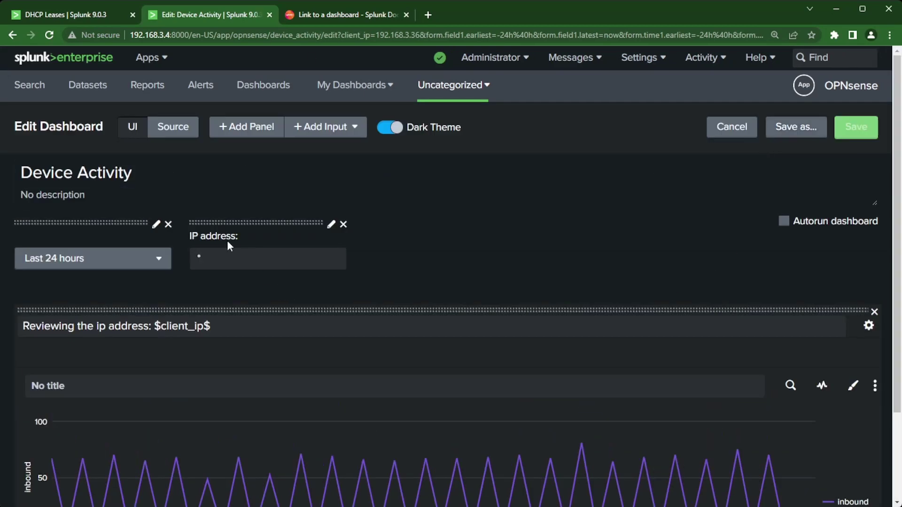
Step: Confirm the input's token is field1, then replace client_ip with field1 in the panel search
{"action": "left_click", "coordinate": [332, 224]}
{"action": "double_click", "coordinate": [368, 287]}
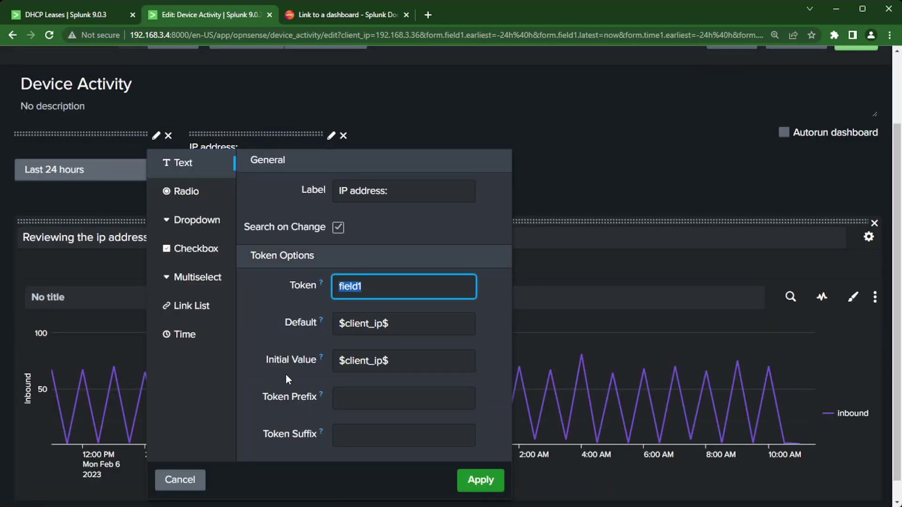
{"action": "left_click", "coordinate": [286, 107]}
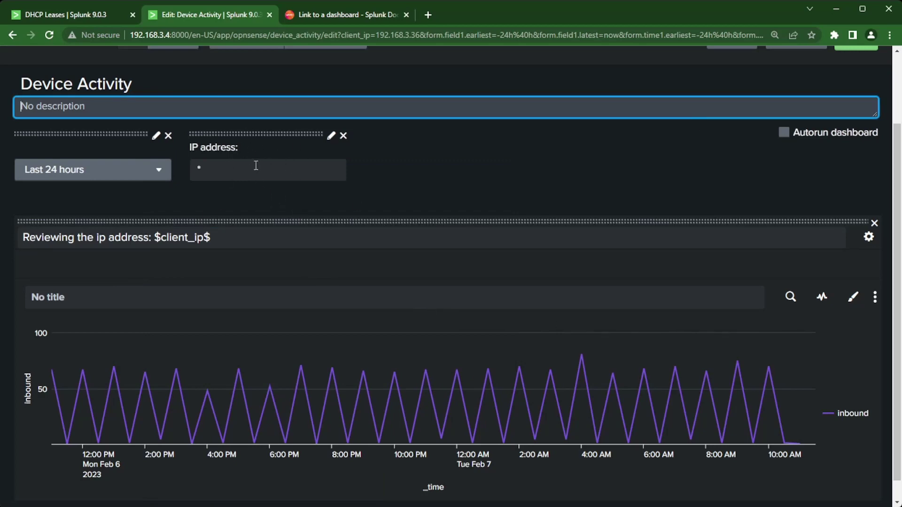
{"action": "left_click", "coordinate": [790, 303]}
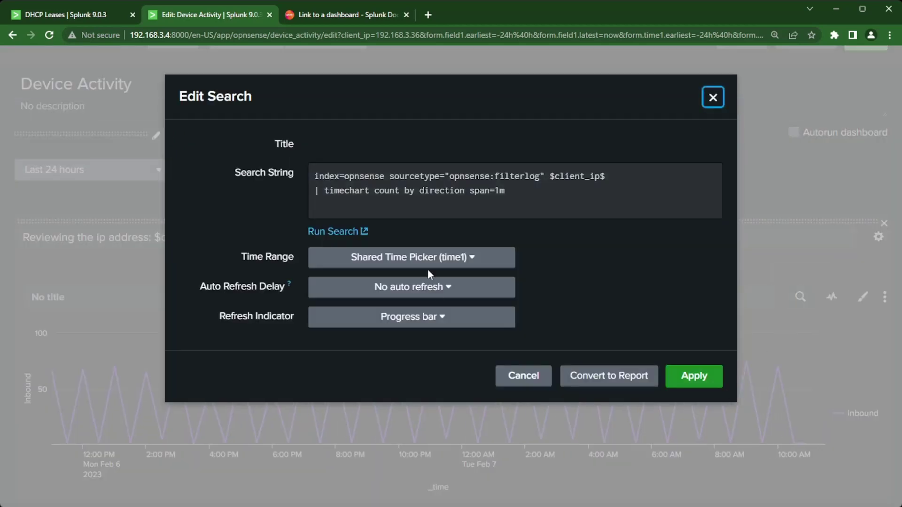
{"action": "left_click_drag", "start_coordinate": [600, 175], "coordinate": [555, 176]}
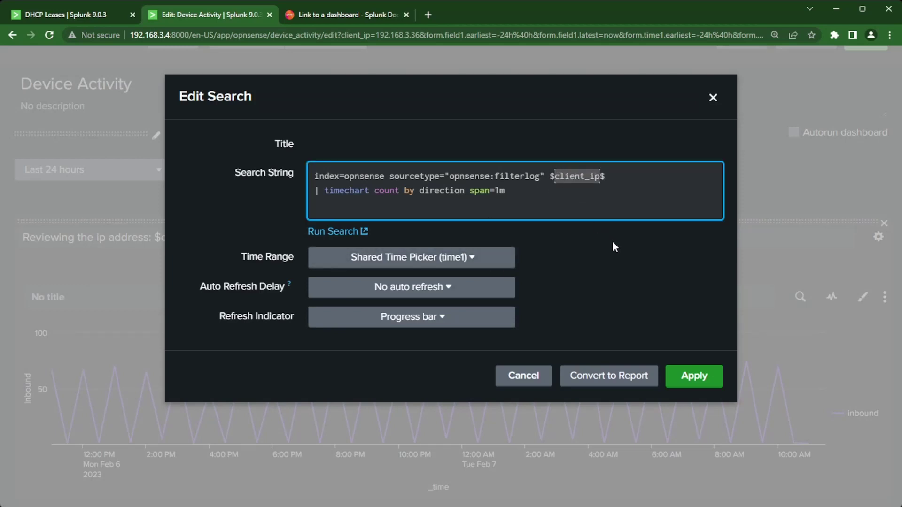
{"action": "type", "text": "field1"}
{"action": "left_click", "coordinate": [694, 376]}
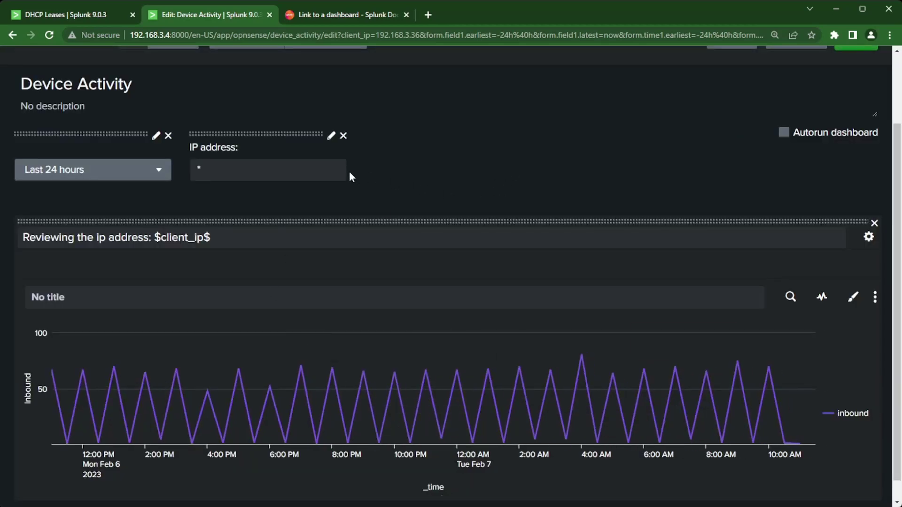
{"action": "scroll", "coordinate": [620, 236], "scroll_direction": "up", "scroll_amount": 3}
Step: Save and reload the dashboard, then clear the IP address filter
{"action": "left_click", "coordinate": [856, 125]}
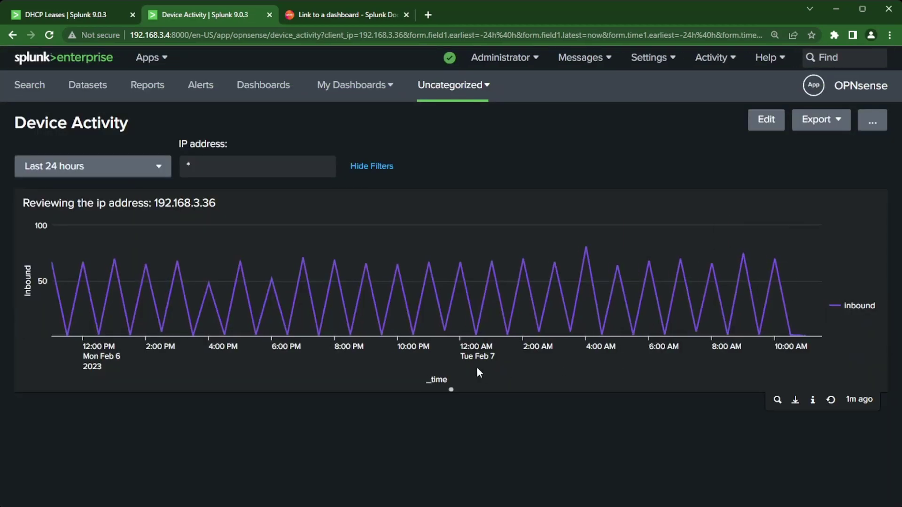
{"action": "left_click", "coordinate": [46, 36]}
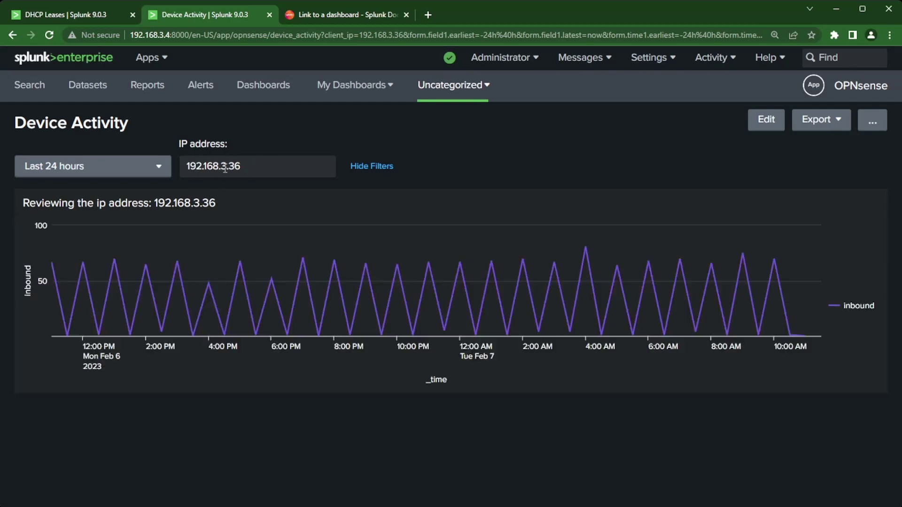
{"action": "left_click_drag", "start_coordinate": [252, 167], "coordinate": [152, 176]}
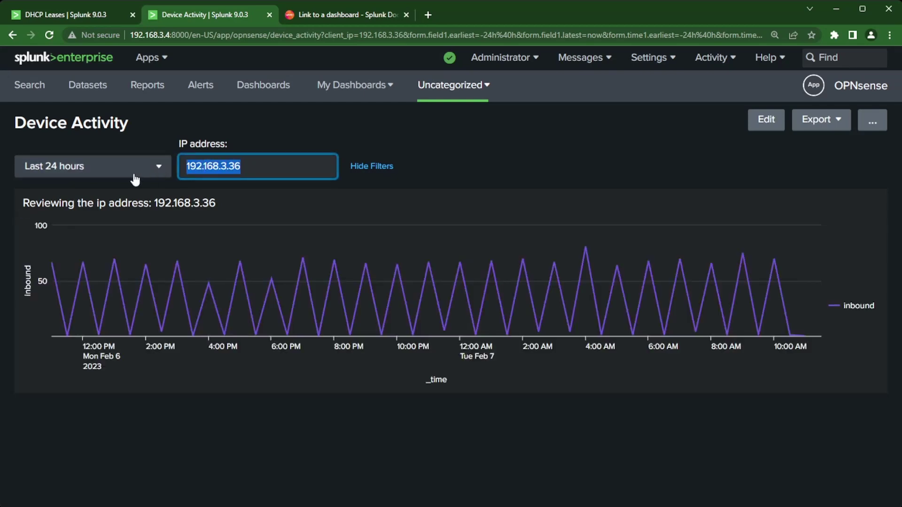
{"action": "type", "text": "1"}
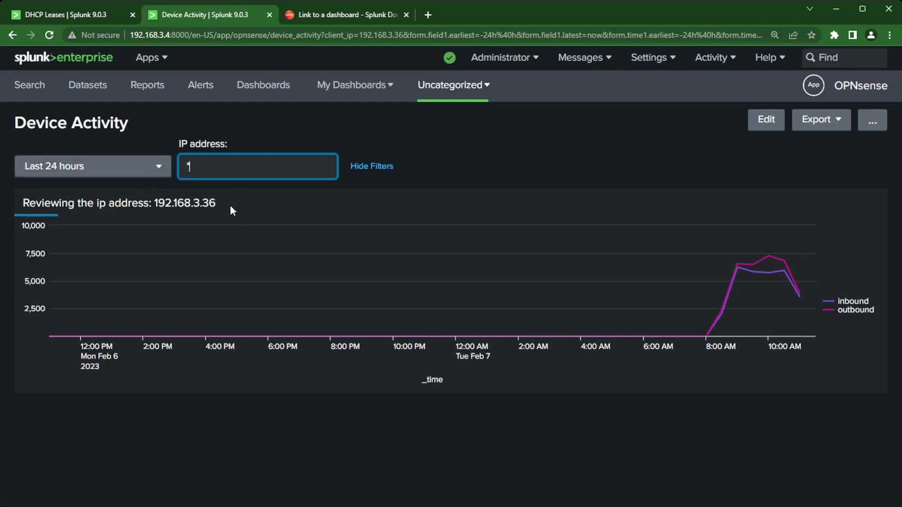
Step: Replace client_ip with field1 in the panel title and save, so it reads 'Reviewing the ip address: *'
{"action": "left_click", "coordinate": [764, 120]}
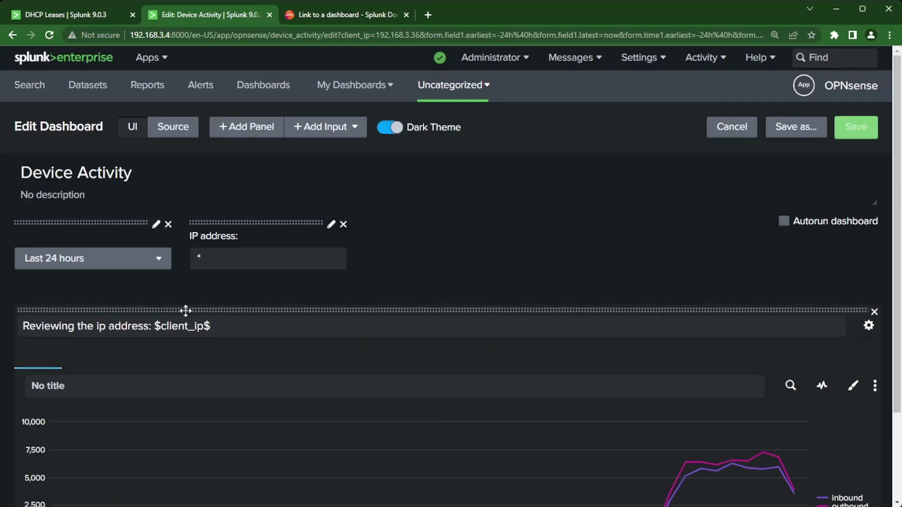
{"action": "left_click", "coordinate": [203, 327]}
{"action": "double_click", "coordinate": [202, 327]}
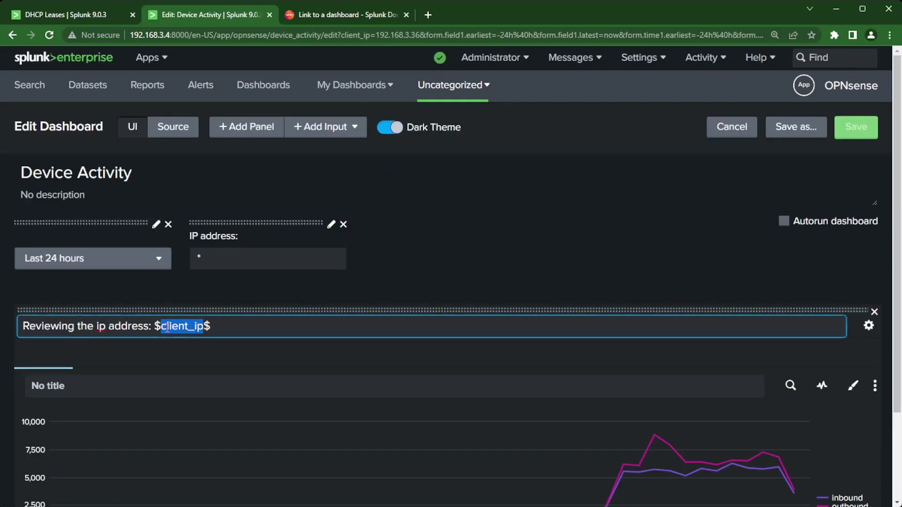
{"action": "type", "text": "field1"}
{"action": "left_click", "coordinate": [856, 127]}
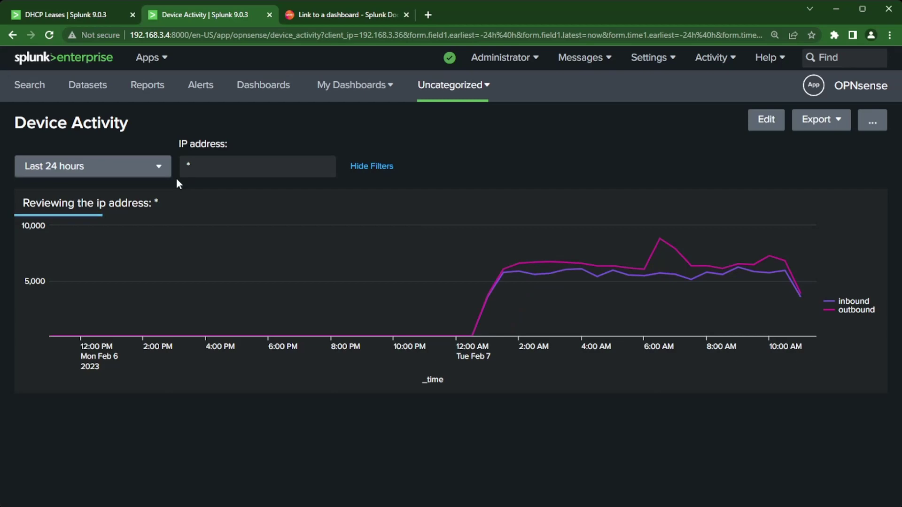
Step: Close the Device Activity dashboard tab to go back to the DHCP Leases tab
{"action": "left_click", "coordinate": [269, 15]}
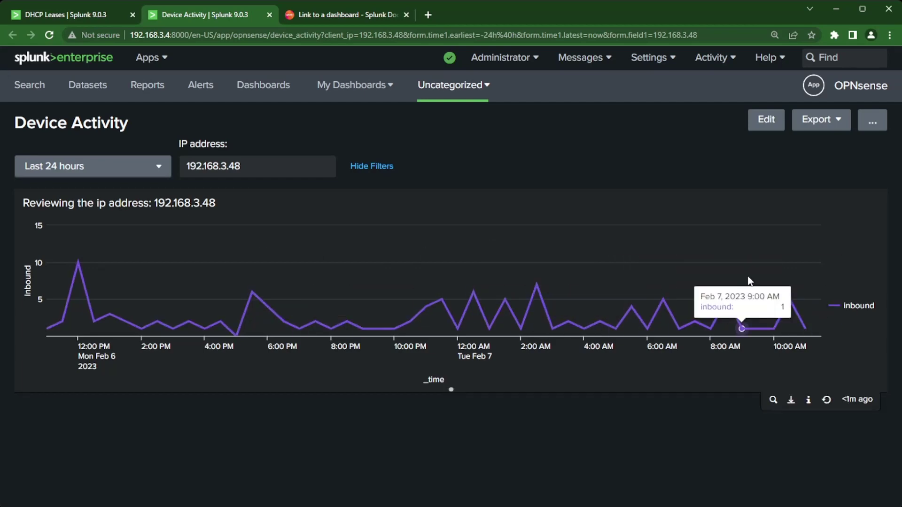
{"action": "left_click", "coordinate": [766, 120]}
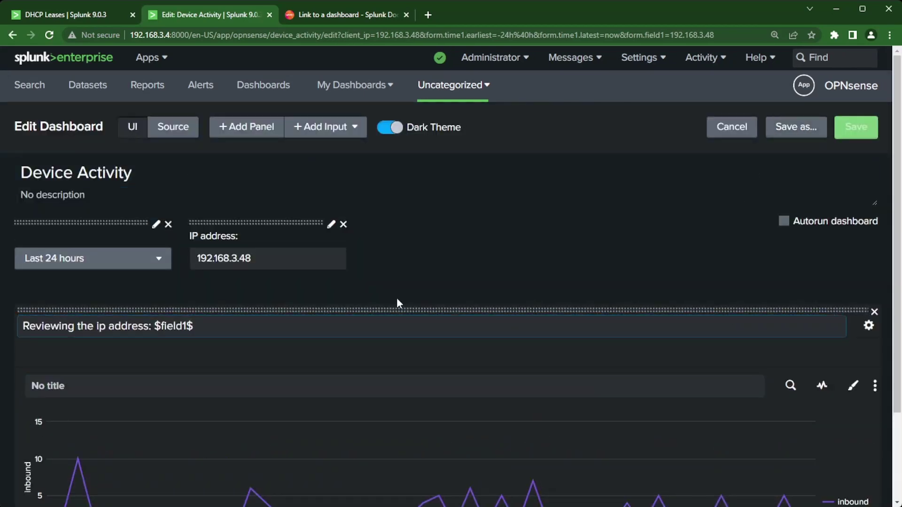
{"action": "left_click", "coordinate": [331, 226]}
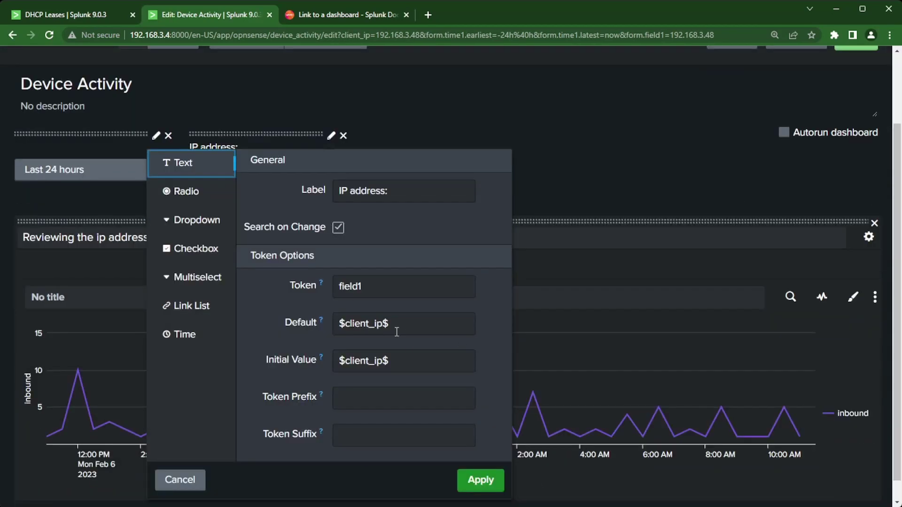
{"action": "left_click_drag", "start_coordinate": [405, 324], "coordinate": [342, 325]}
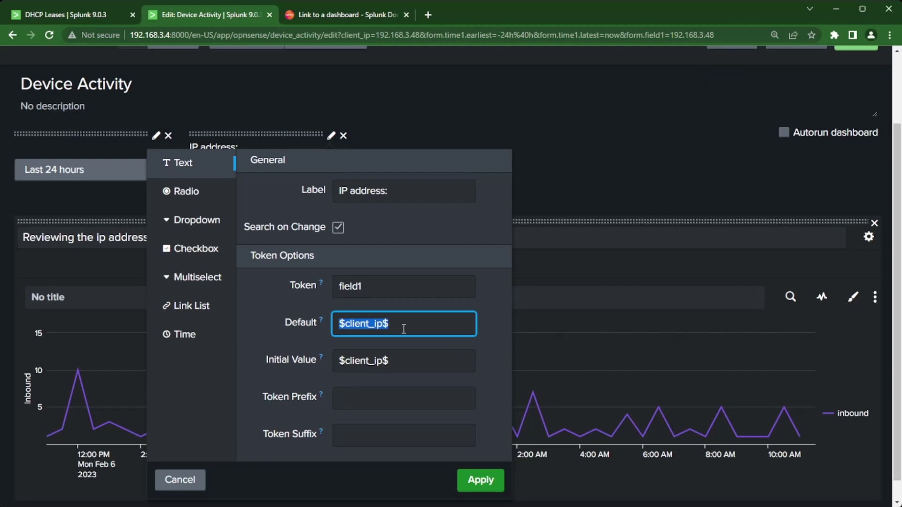
{"action": "left_click", "coordinate": [383, 292]}
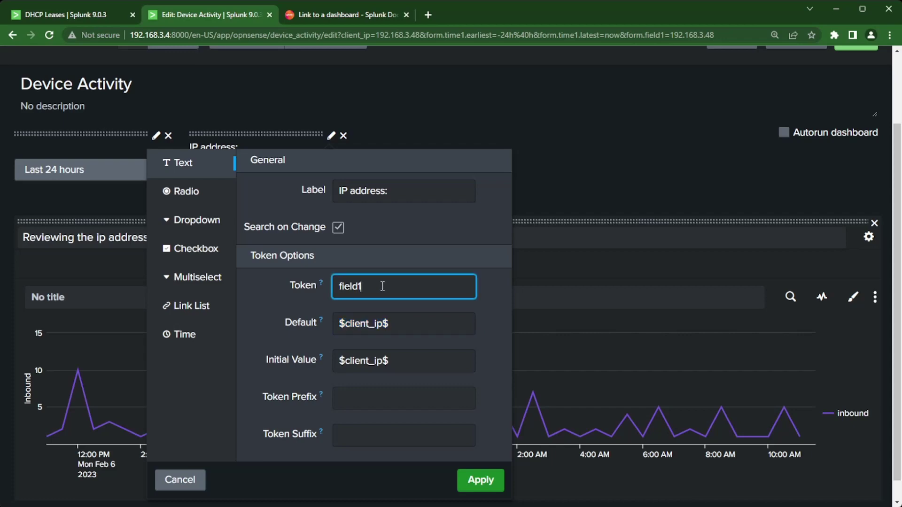
{"action": "double_click", "coordinate": [376, 284]}
{"action": "left_click", "coordinate": [573, 122]}
{"action": "left_click", "coordinate": [201, 238]}
{"action": "left_click_drag", "start_coordinate": [201, 238], "coordinate": [155, 238]}
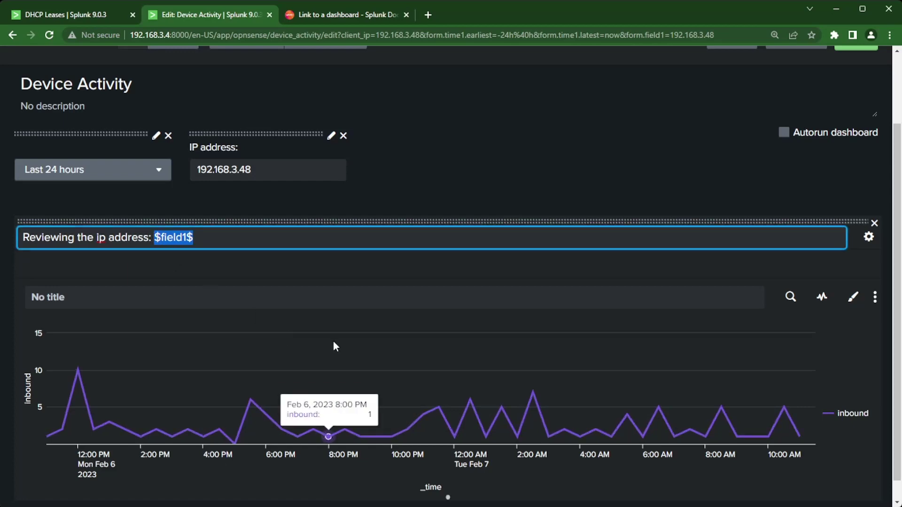
{"action": "left_click", "coordinate": [791, 297]}
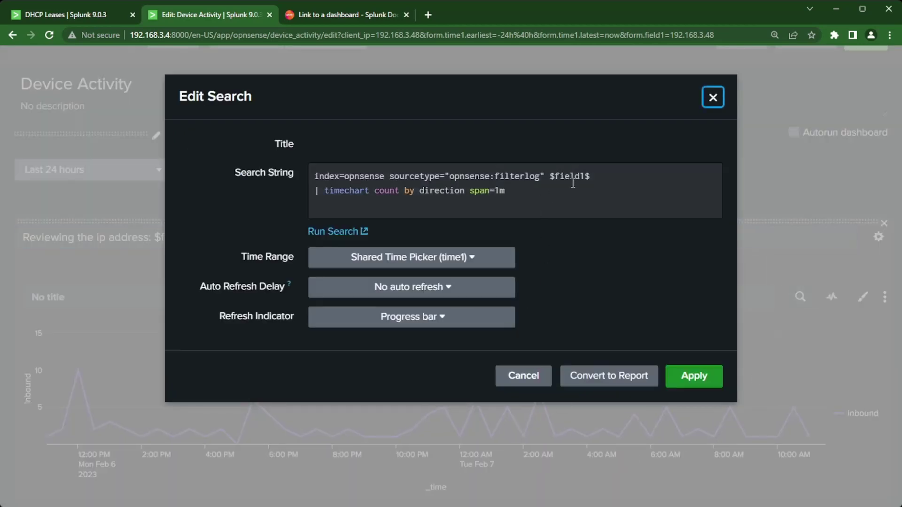
{"action": "left_click_drag", "start_coordinate": [591, 176], "coordinate": [549, 176]}
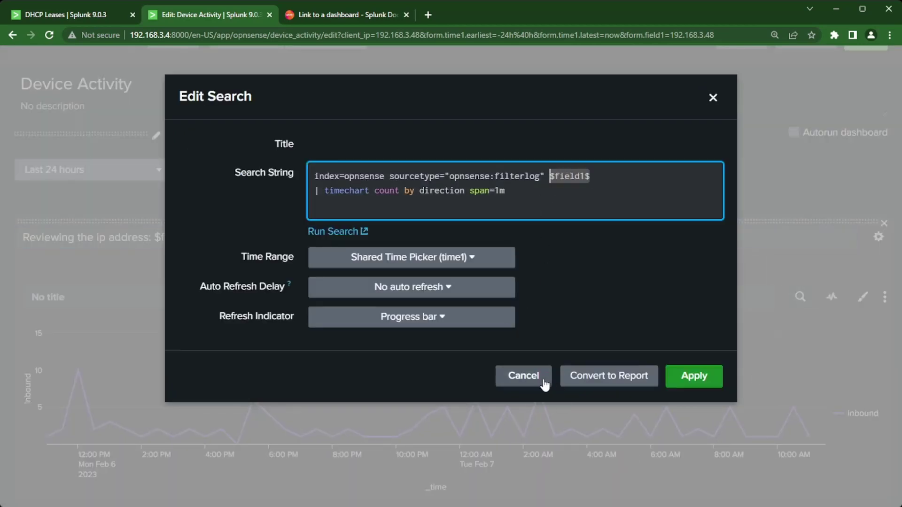
{"action": "left_click", "coordinate": [527, 380]}
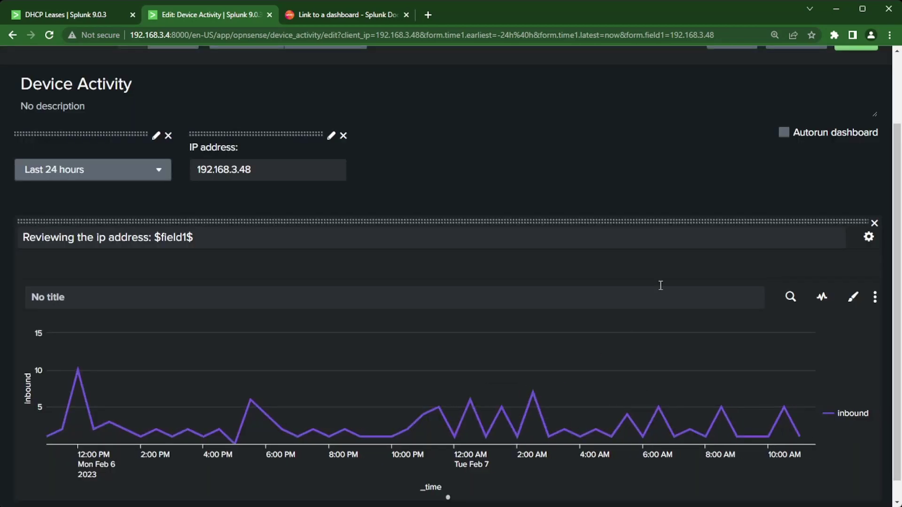
{"action": "scroll", "coordinate": [820, 162], "scroll_direction": "up", "scroll_amount": 2}
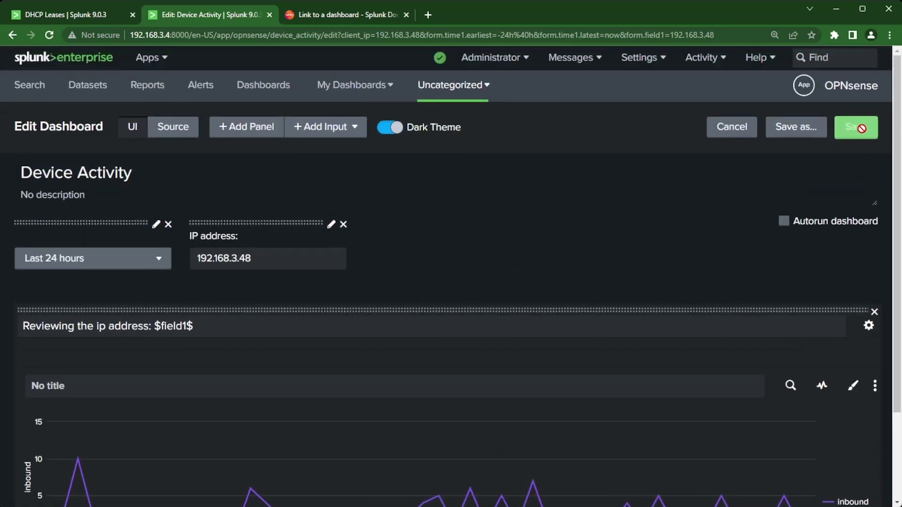
{"action": "left_click", "coordinate": [739, 131]}
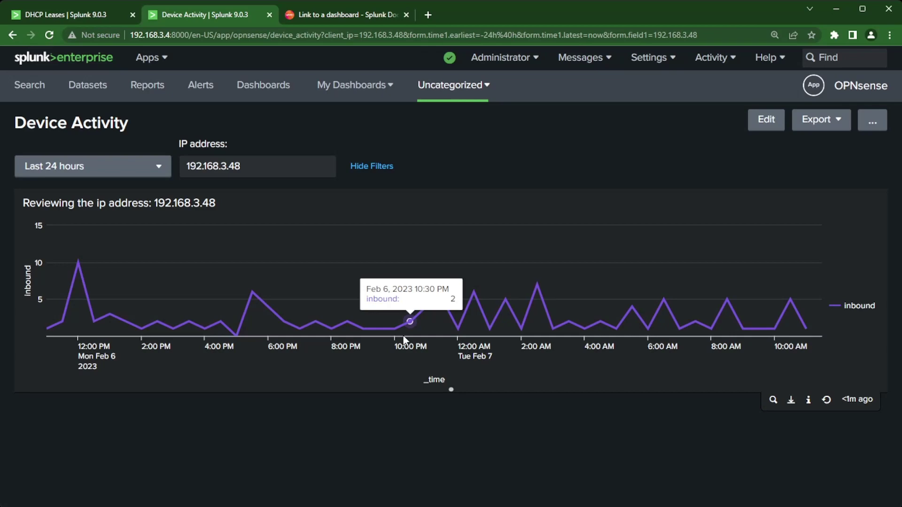